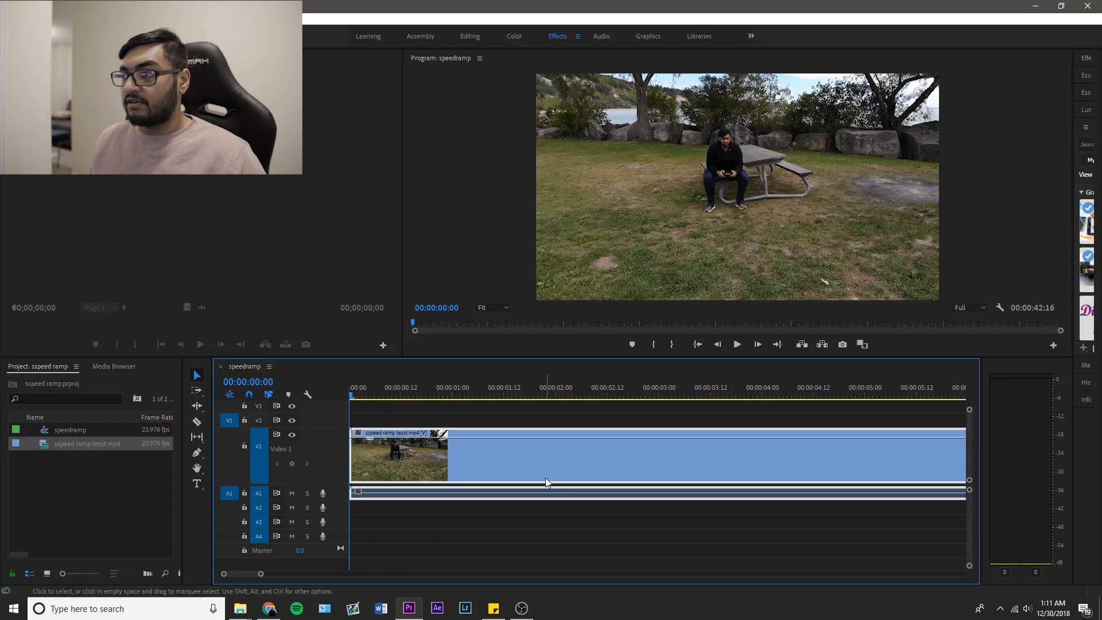
Step: Play the original drone clip from the start to review its normal speed, and return to the beginning
key("space")
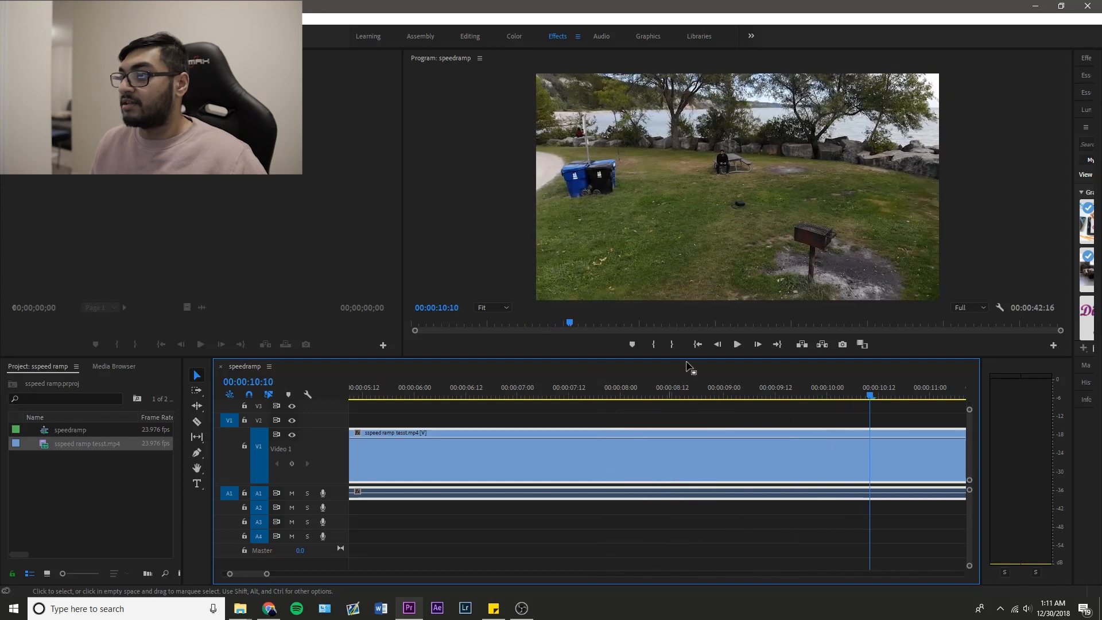
left_click(696, 345)
left_click(539, 518)
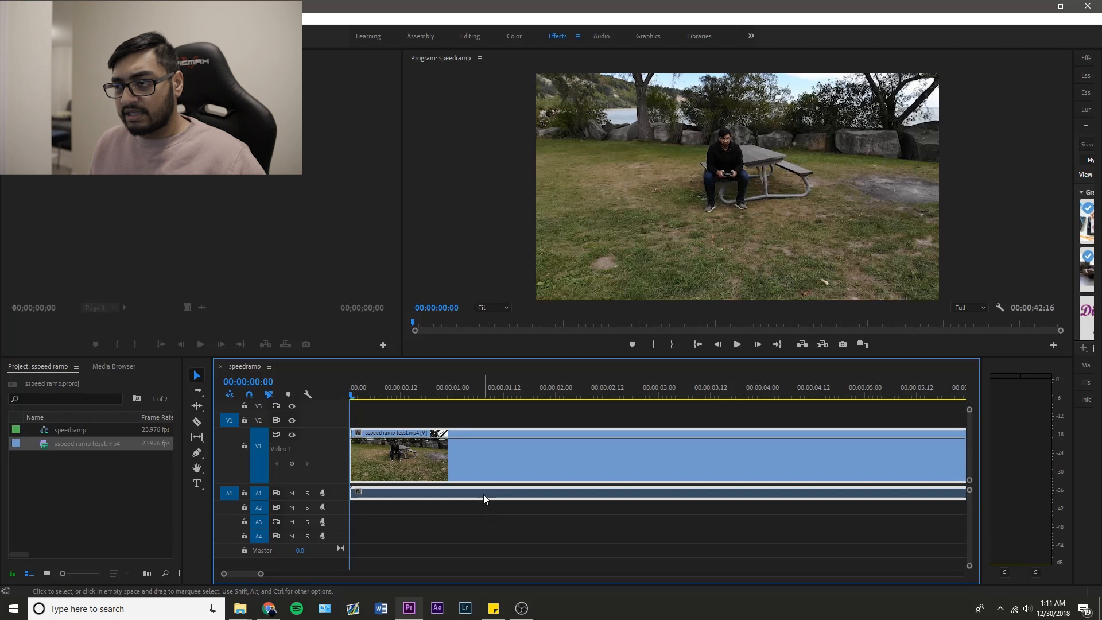
Step: Delete only the audio part of the clip on track A1, keeping its video
left_click(465, 511)
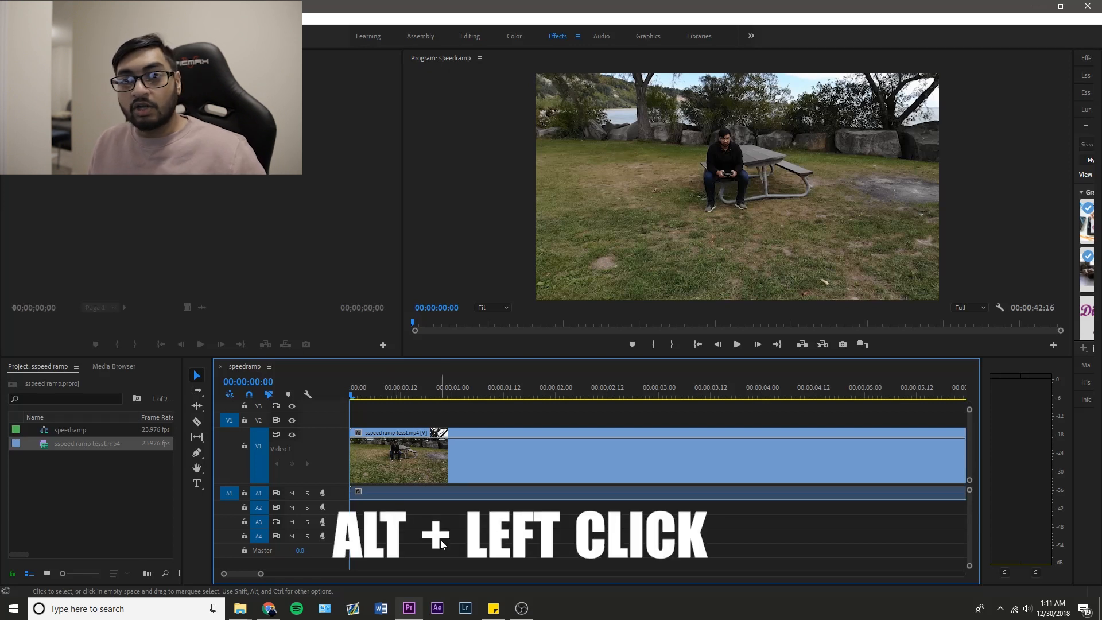
left_click(442, 494, "alt")
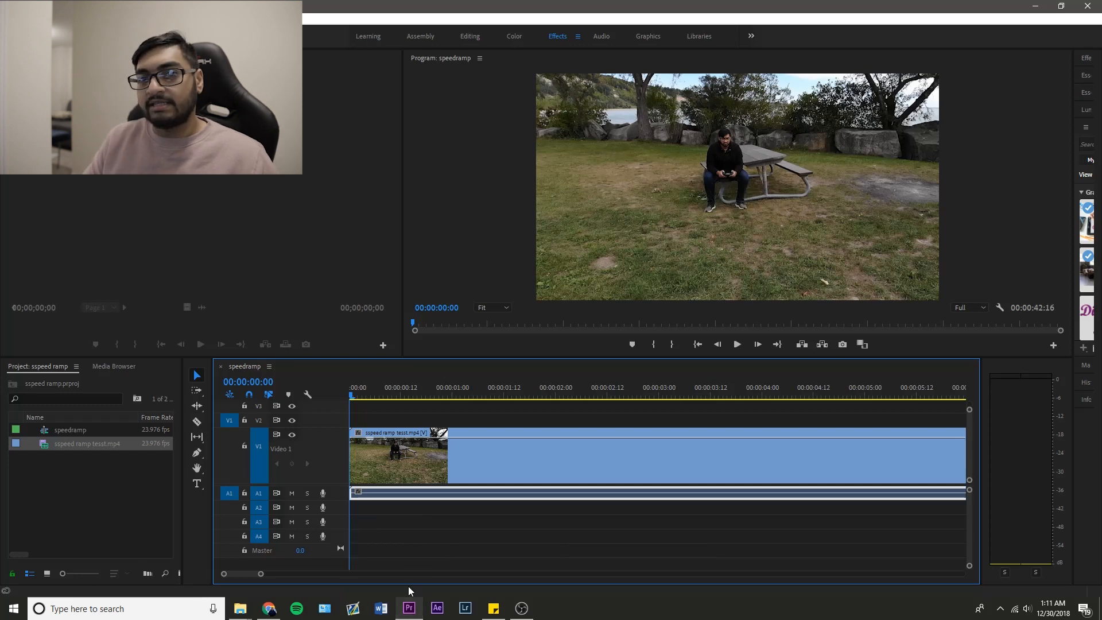
key("Delete")
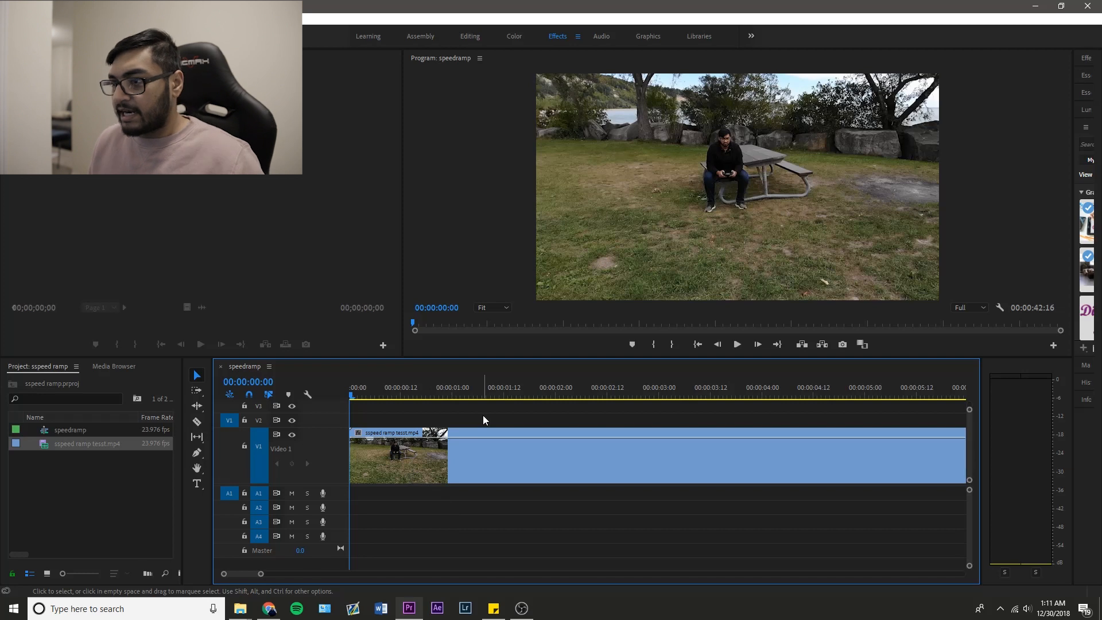
Step: Display the Time Remapping Speed line on the video clip in track V1
left_click_drag(497, 396, 191, 384)
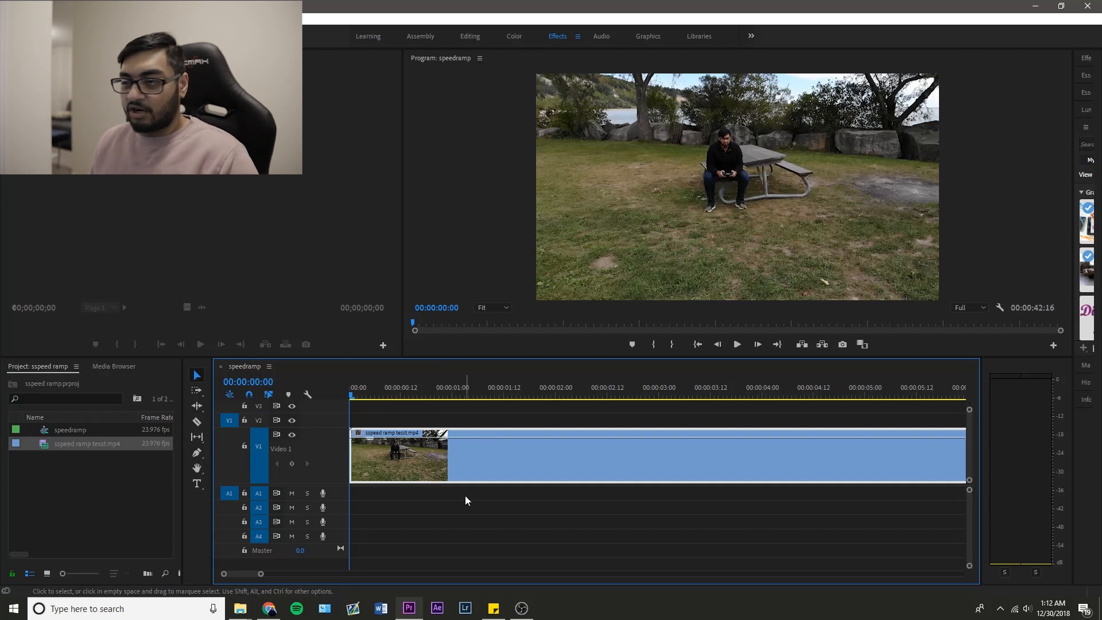
left_click(399, 421)
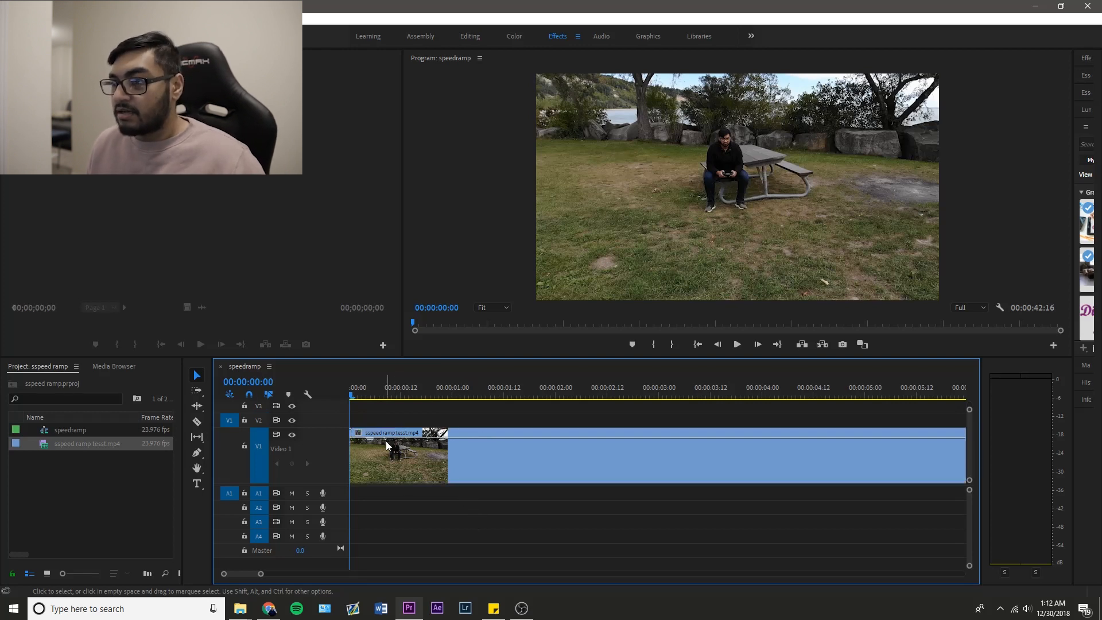
right_click(358, 434)
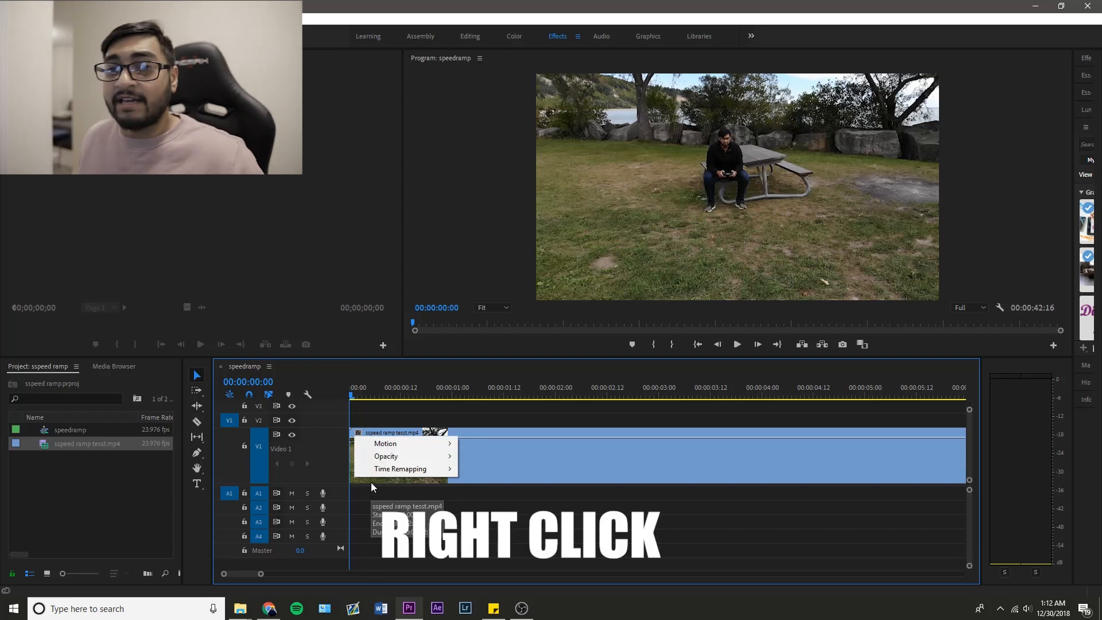
mouse_move(398, 471)
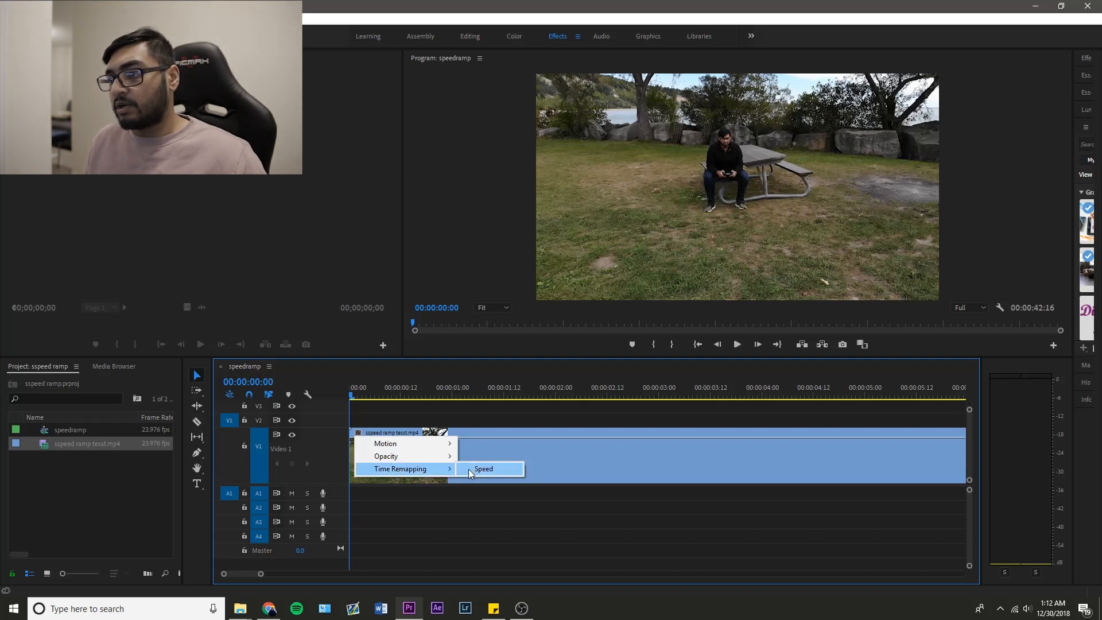
left_click(468, 470)
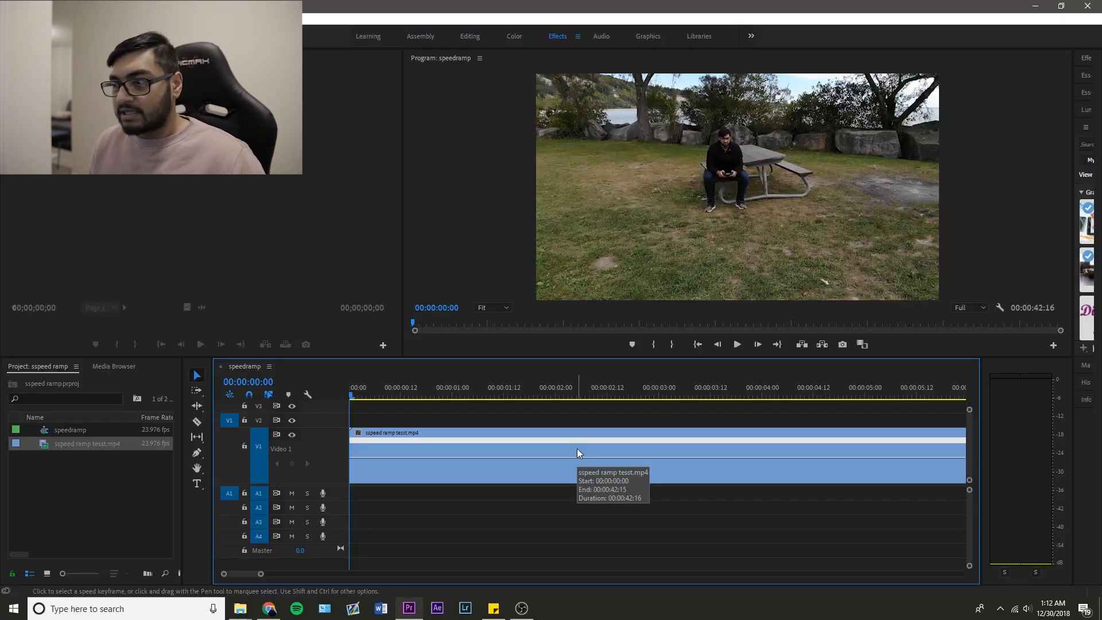
left_click(572, 451)
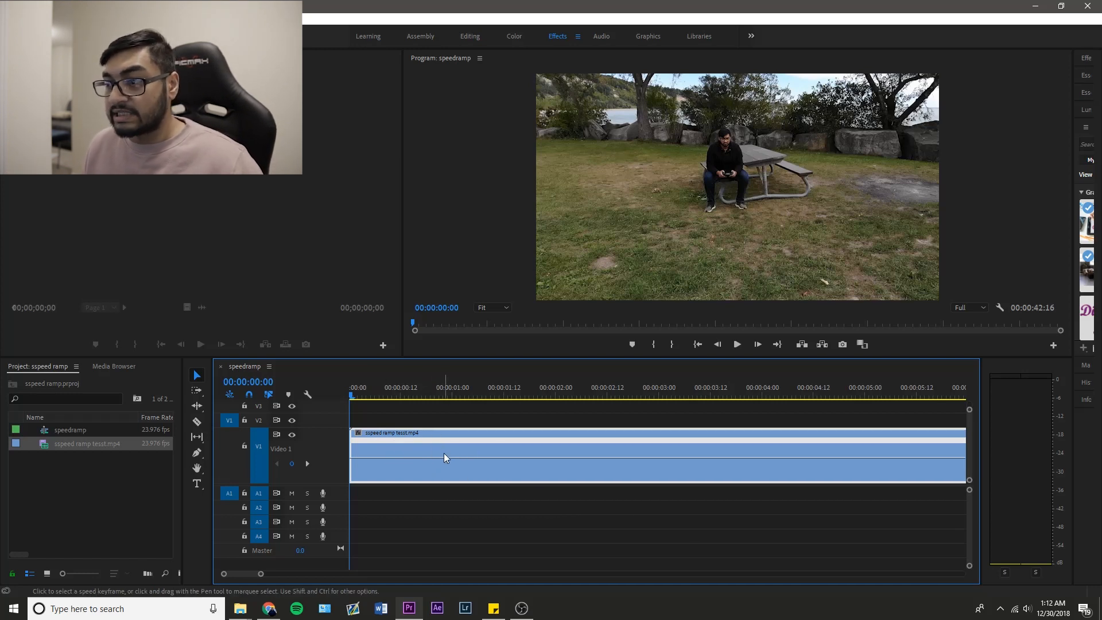
Step: Raise the whole clip's playback speed to about 239% and play back the result
left_click_drag(451, 457, 470, 382)
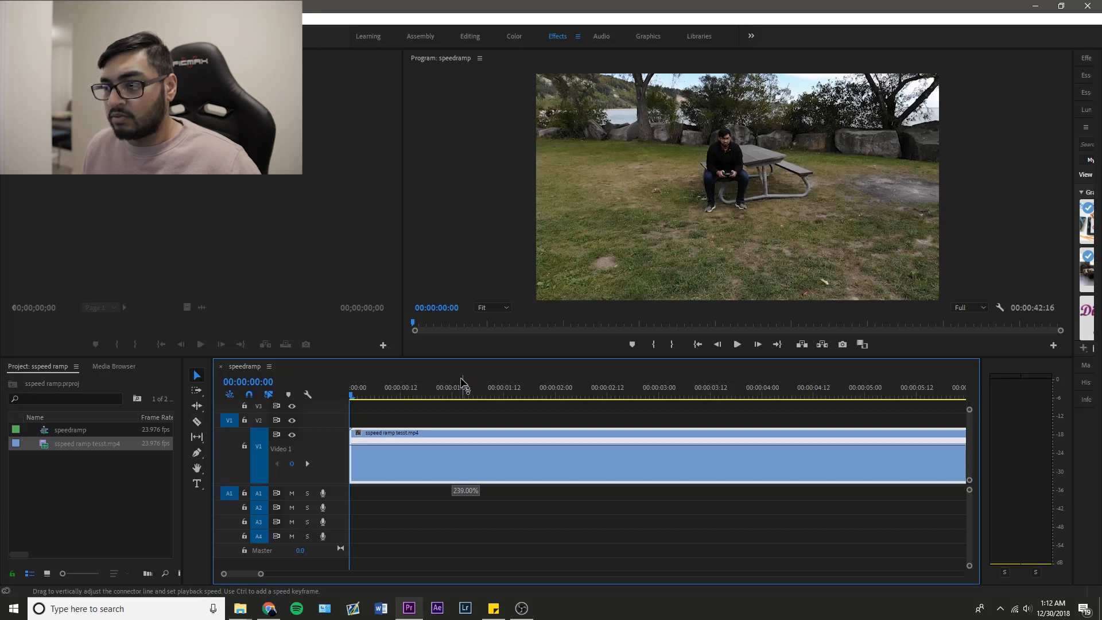
left_click_drag(462, 379, 452, 380)
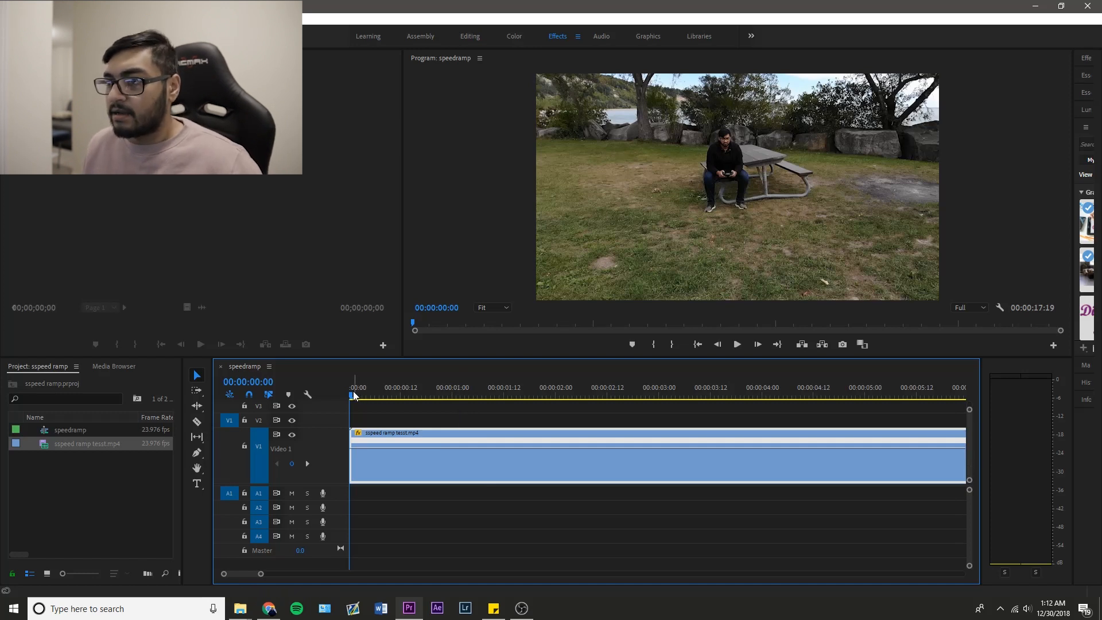
key("space")
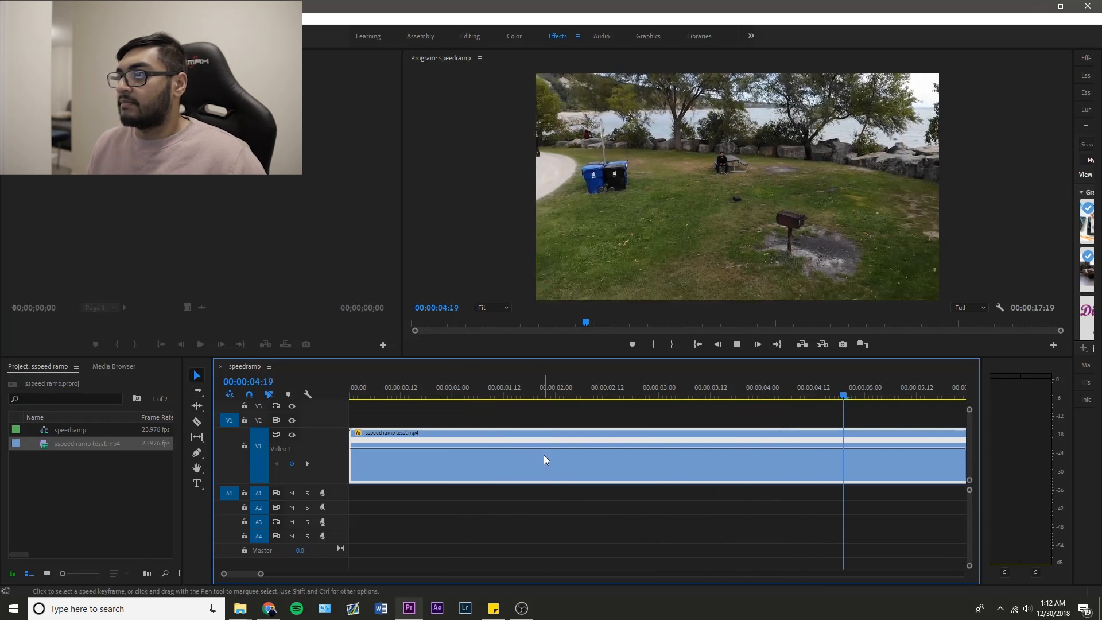
key("space")
key("Home")
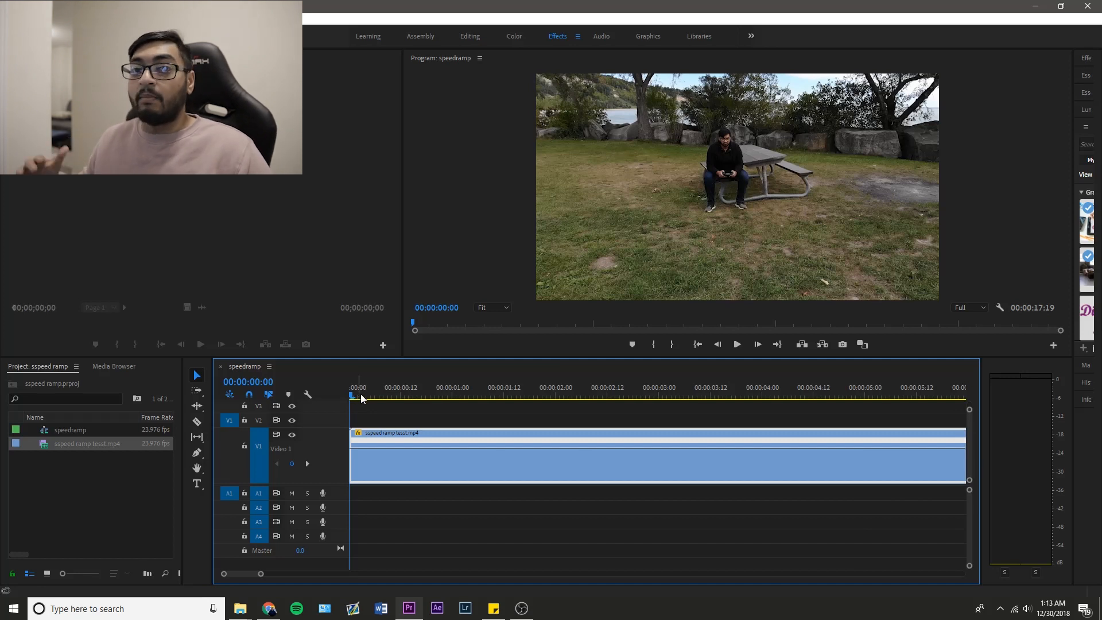
Step: Add a speed keyframe to the clip at 00:00:04:04 with the Pen tool
left_click_drag(361, 395, 701, 385)
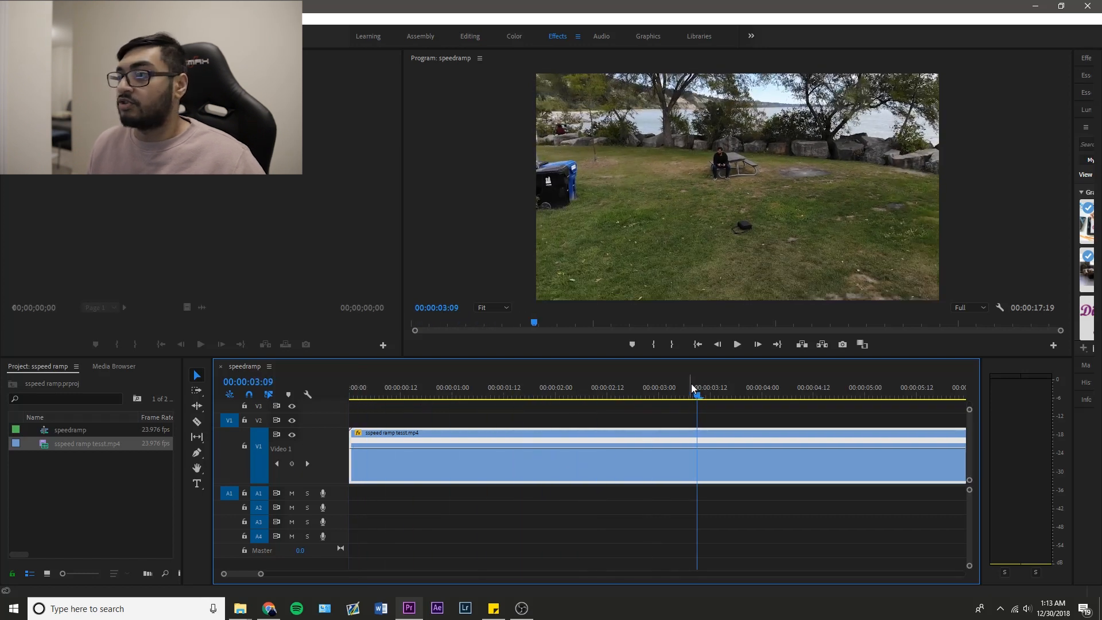
left_click_drag(708, 397, 780, 396)
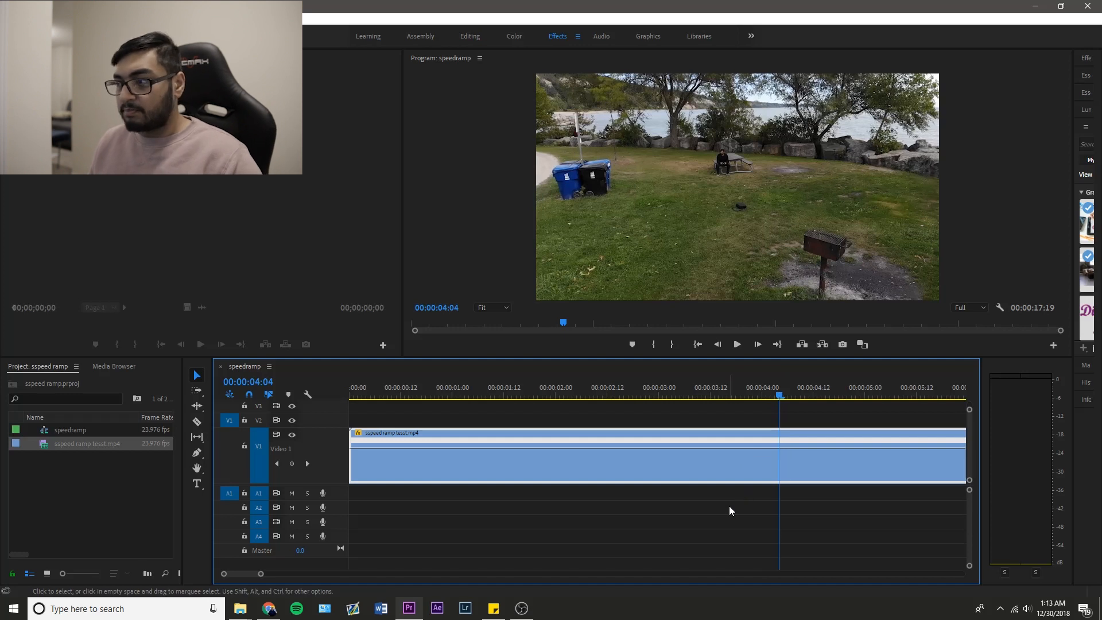
key("p")
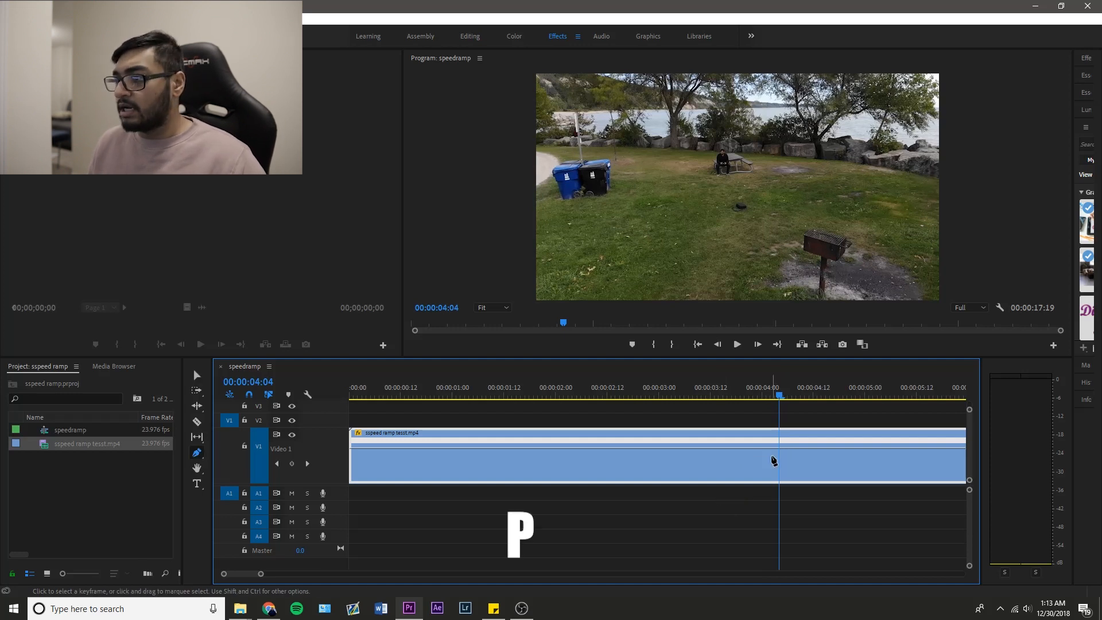
left_click(781, 451)
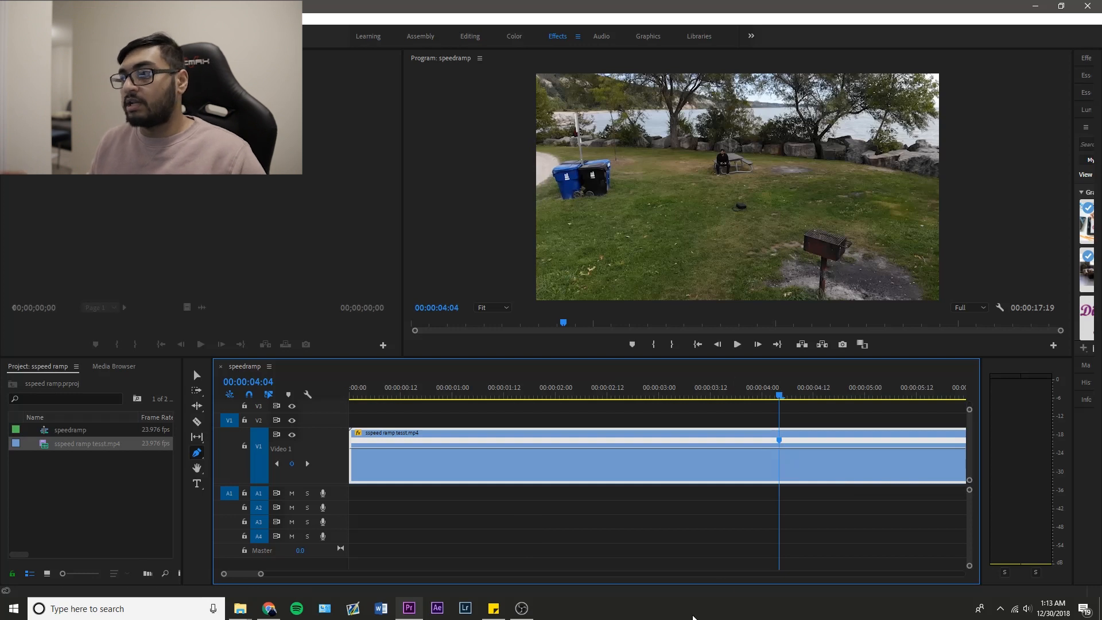
left_click(771, 465)
Step: Lower the playback speed of the section after the keyframe to about 98%
key("v")
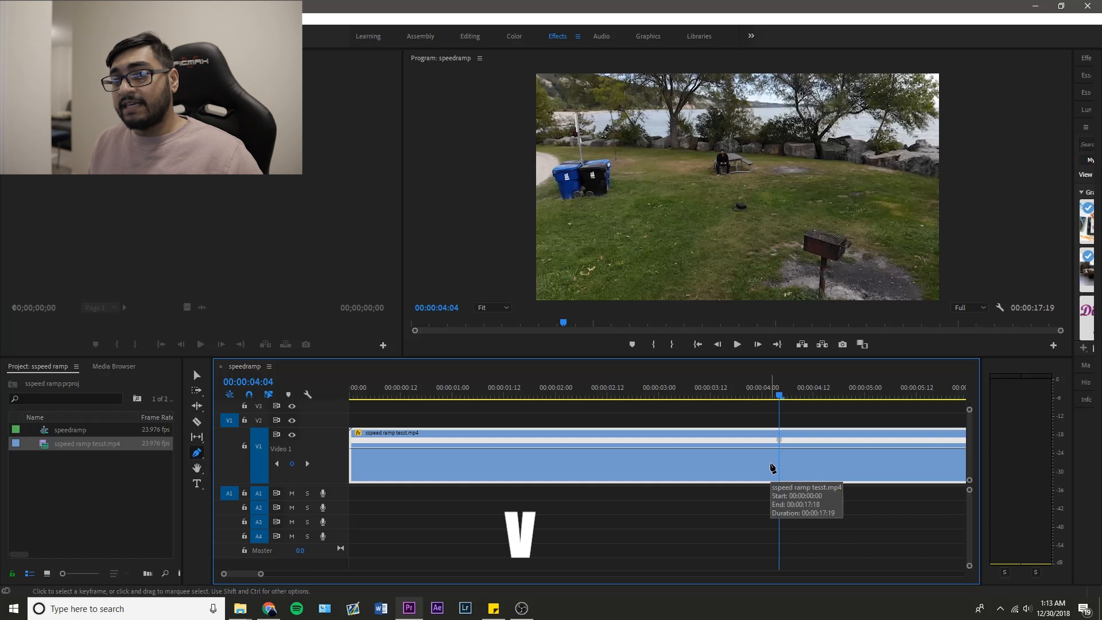
key("v")
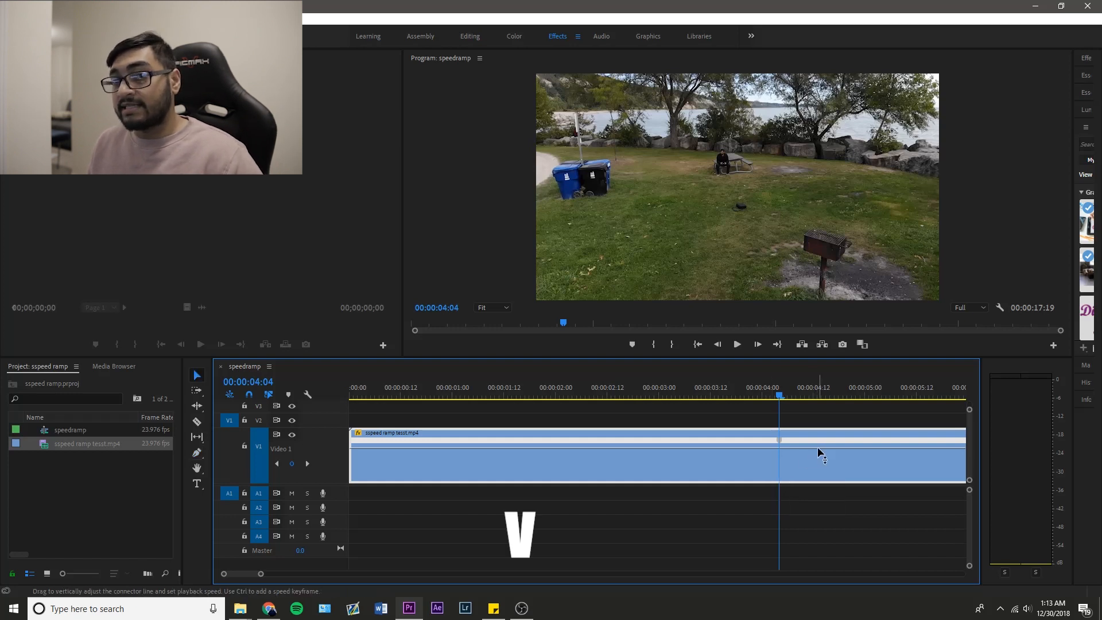
left_click_drag(817, 448, 830, 528)
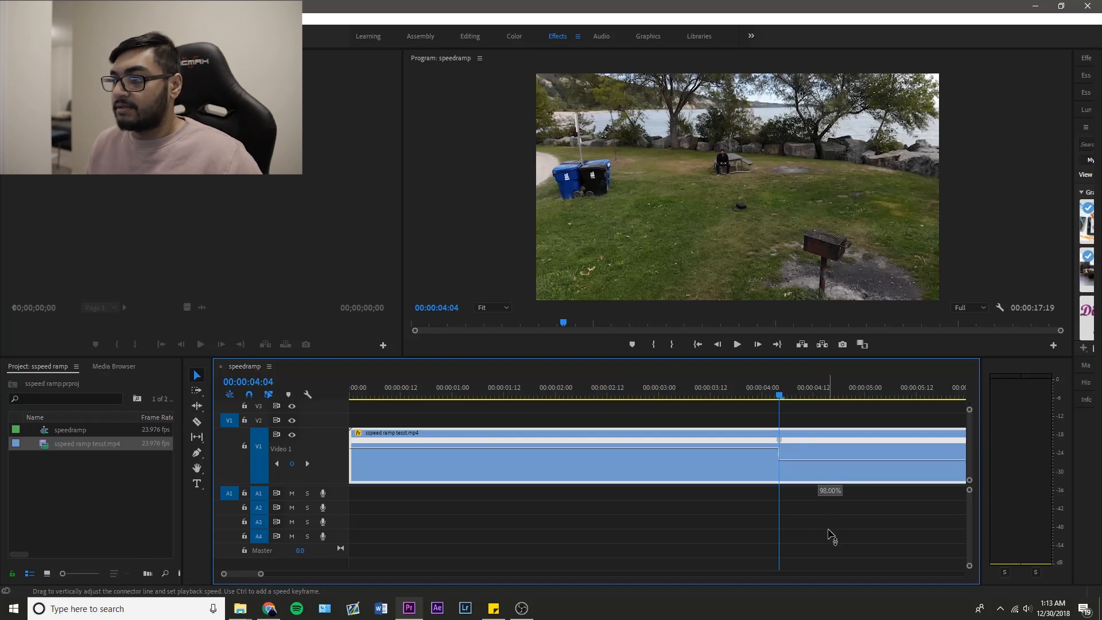
left_click_drag(829, 529, 829, 529)
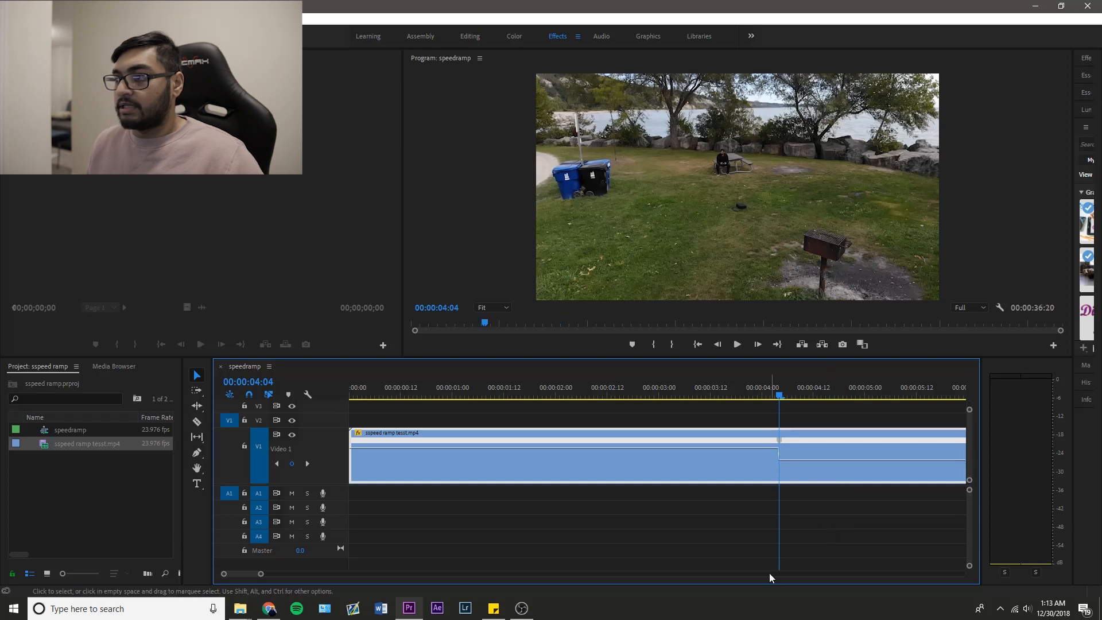
Step: Play the sequence from the start to check the speed change across the keyframe
left_click_drag(758, 391, 246, 412)
key("space")
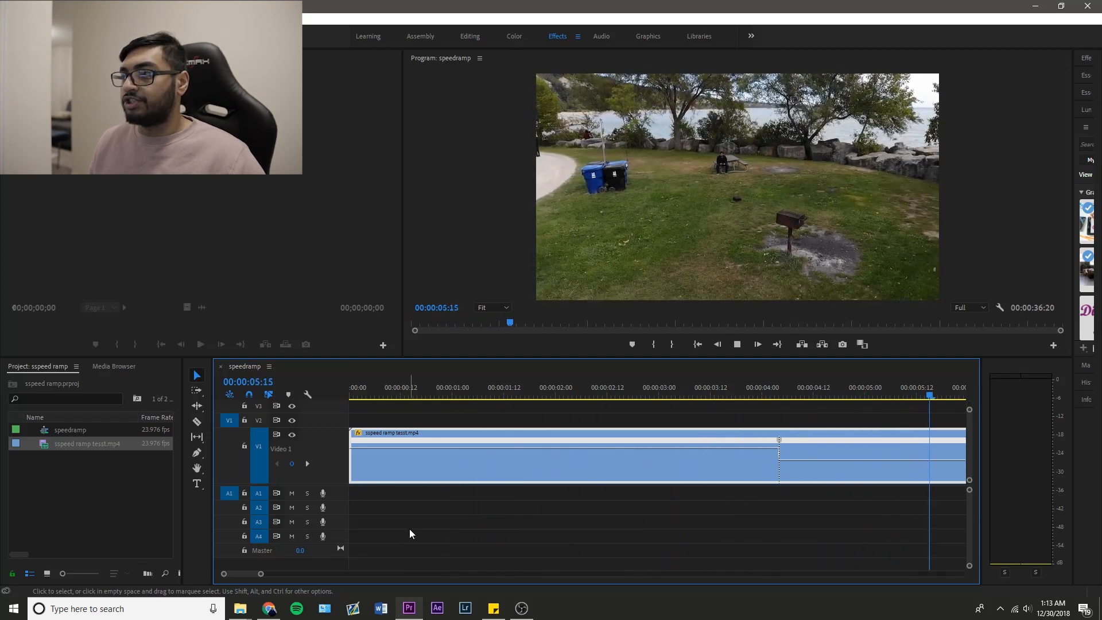
key("space")
key("Home")
key("space")
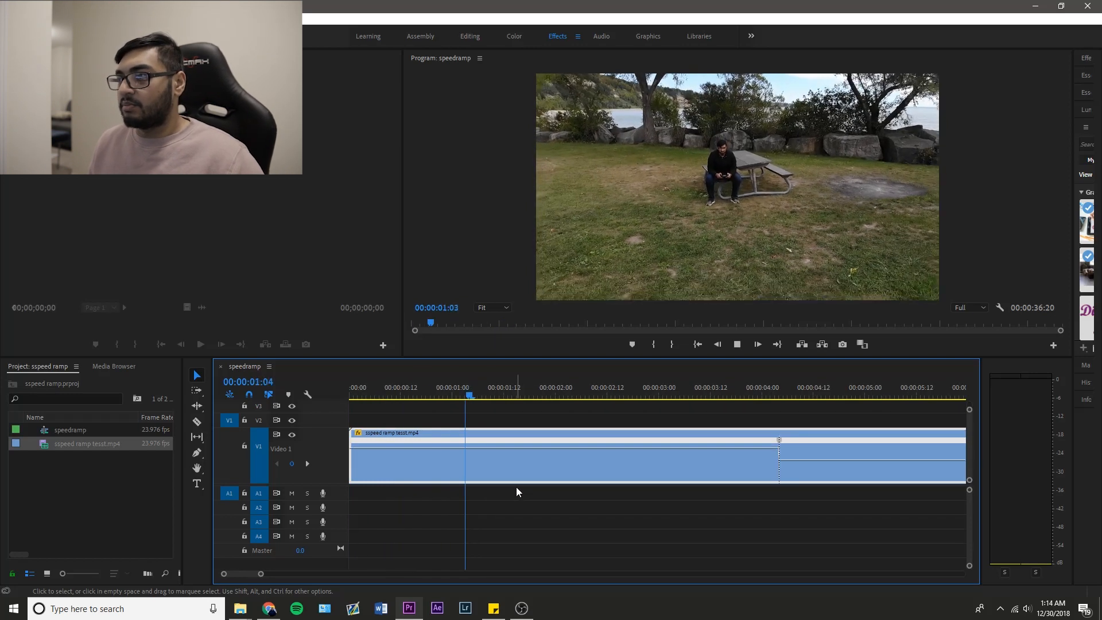
key("space")
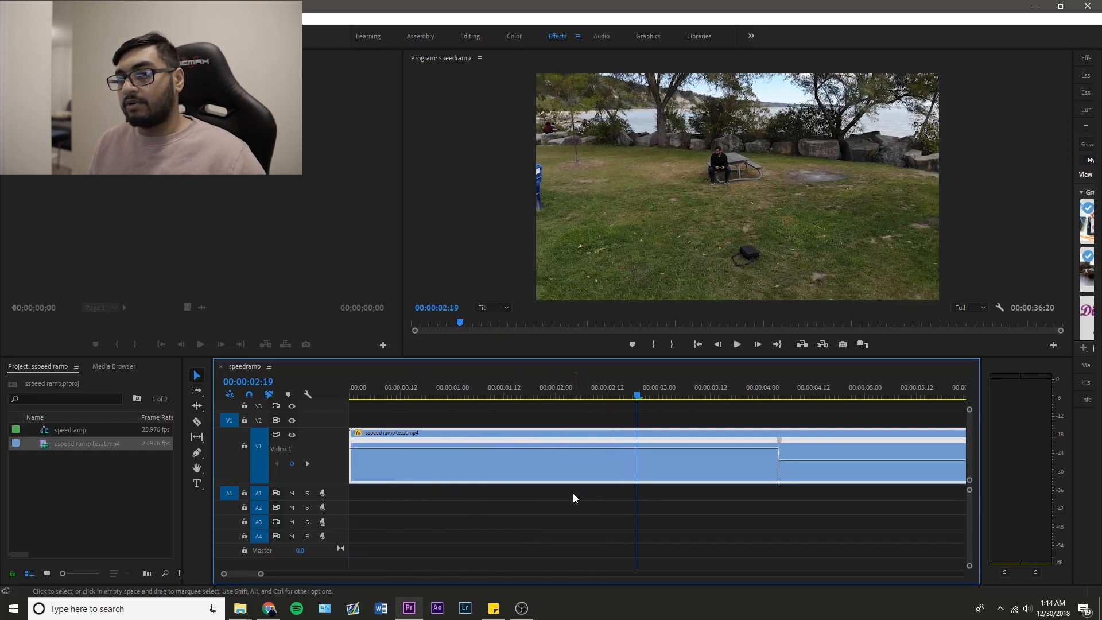
Step: Raise the speed of the section before the keyframe until it lasts about one second, and preview it
left_click_drag(563, 419, 518, 18)
key("Home")
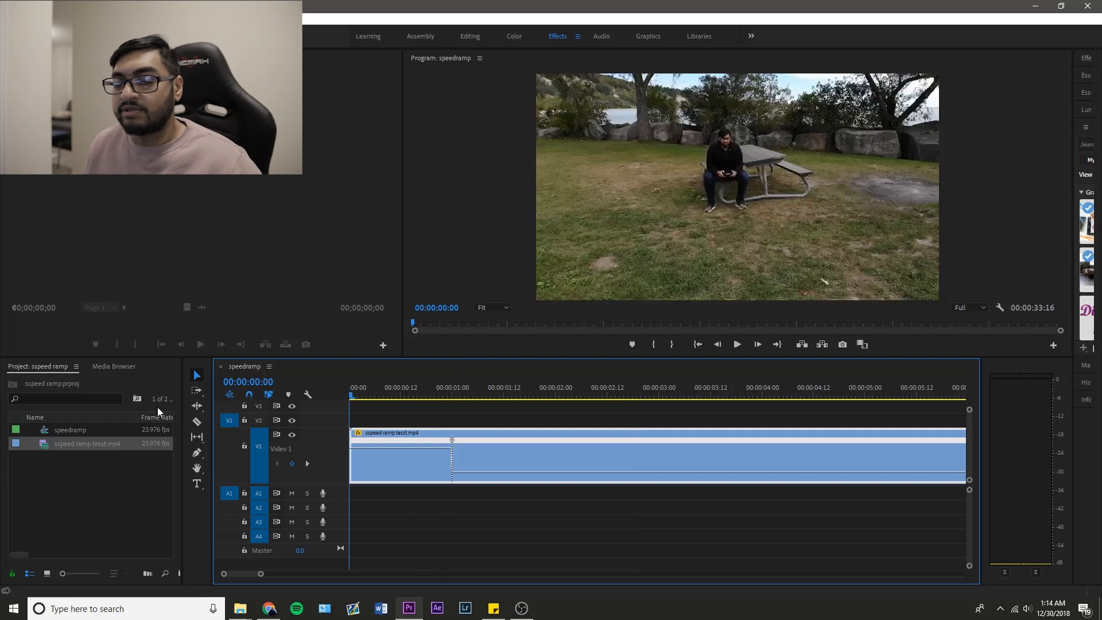
key("space")
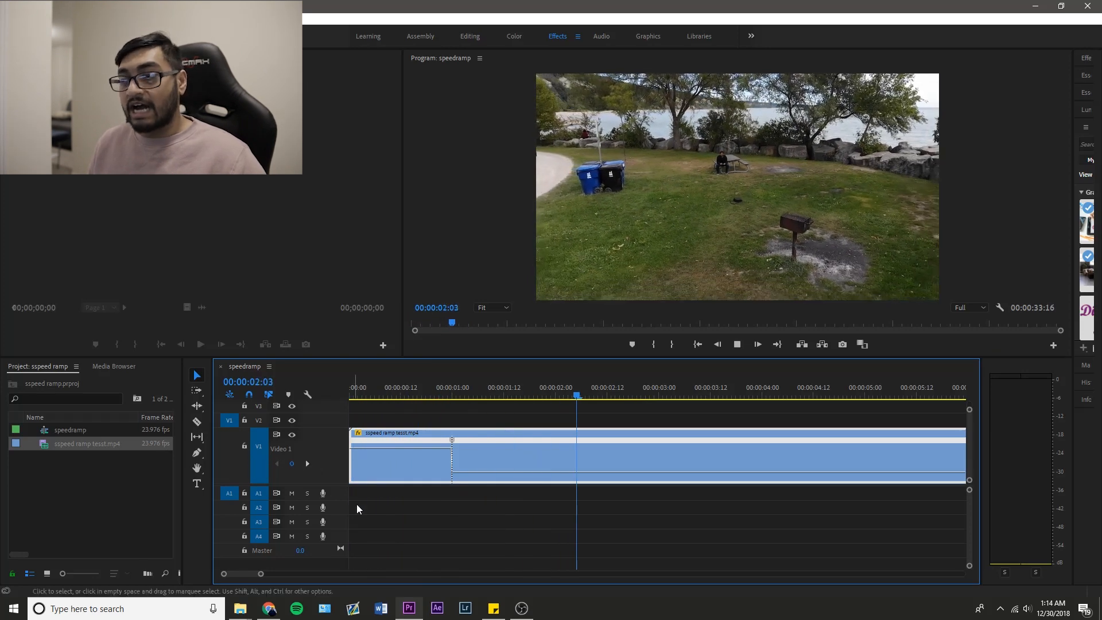
key("space")
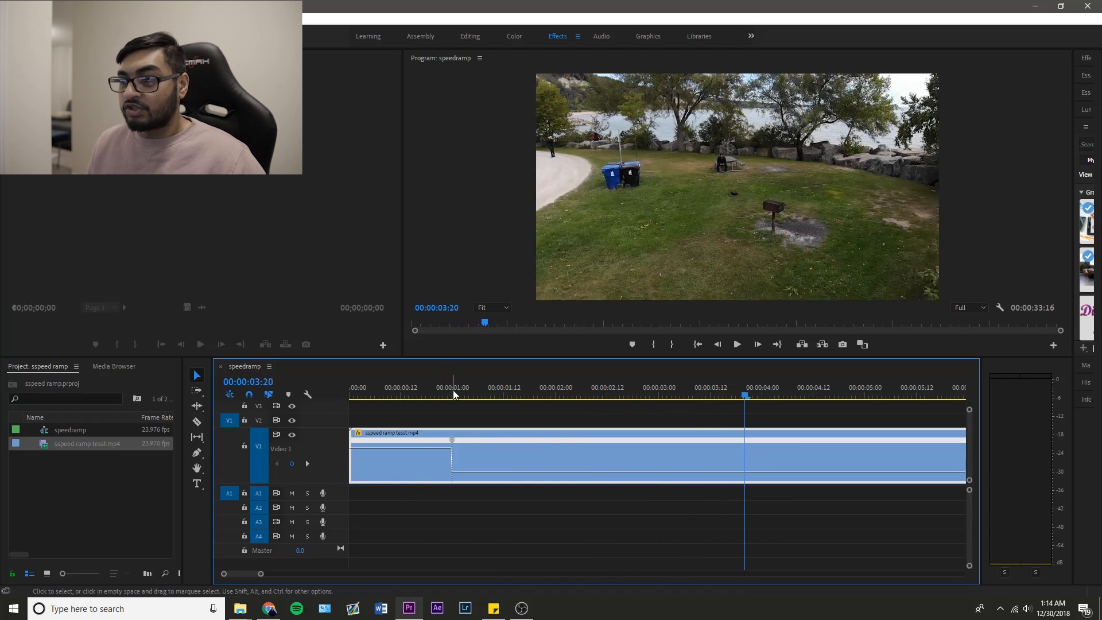
Step: Replay the opening of the sequence to examine the abrupt speed drop at the keyframe
left_click_drag(453, 391, 236, 391)
key("space")
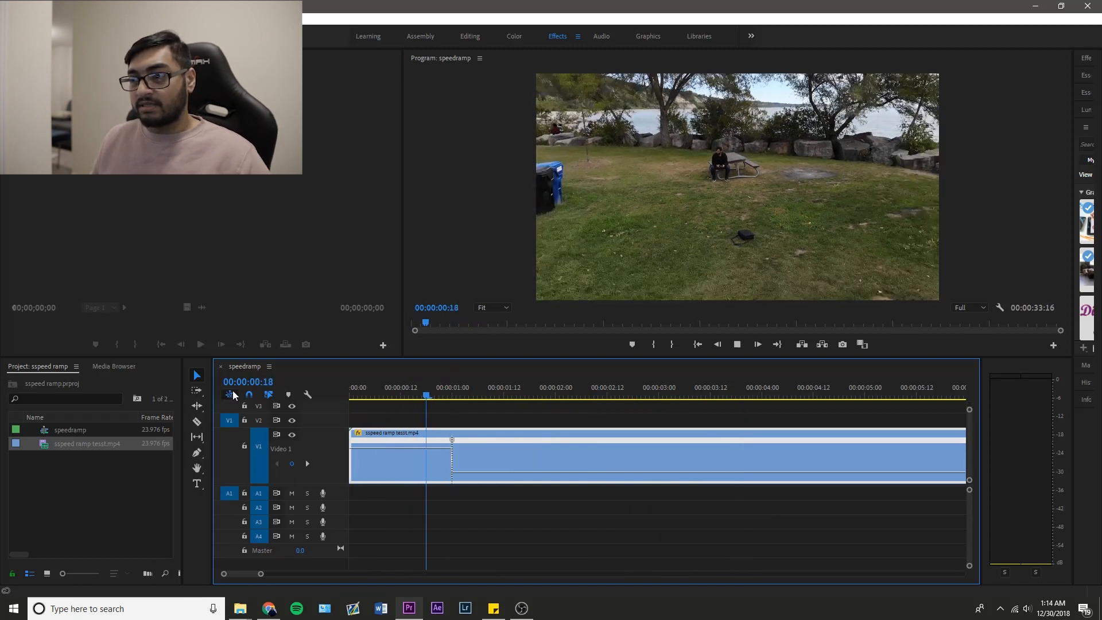
key("space")
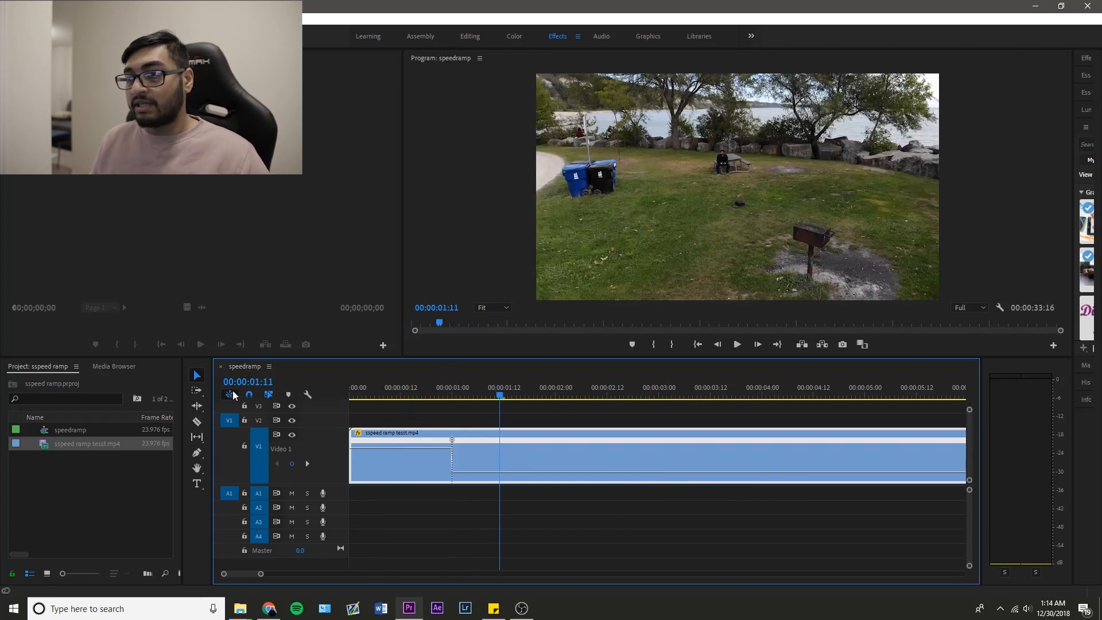
left_click(432, 388)
key("space")
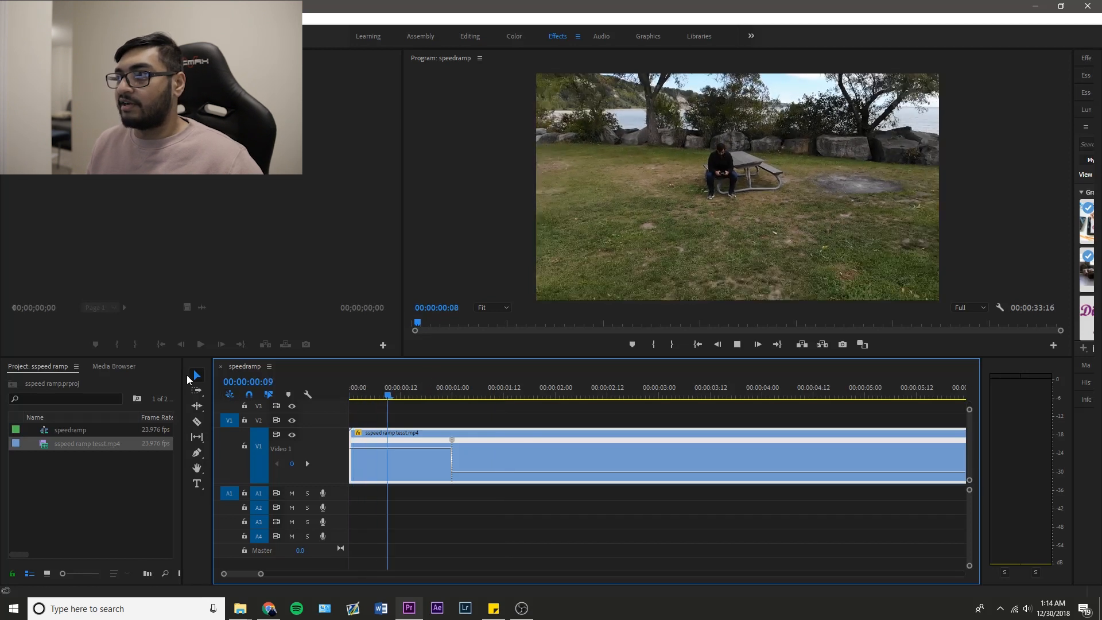
Step: Split the speed keyframe at 00:00:01:00 into a gradual transition about three frames long
left_click_drag(457, 388, 449, 388)
left_click(453, 440)
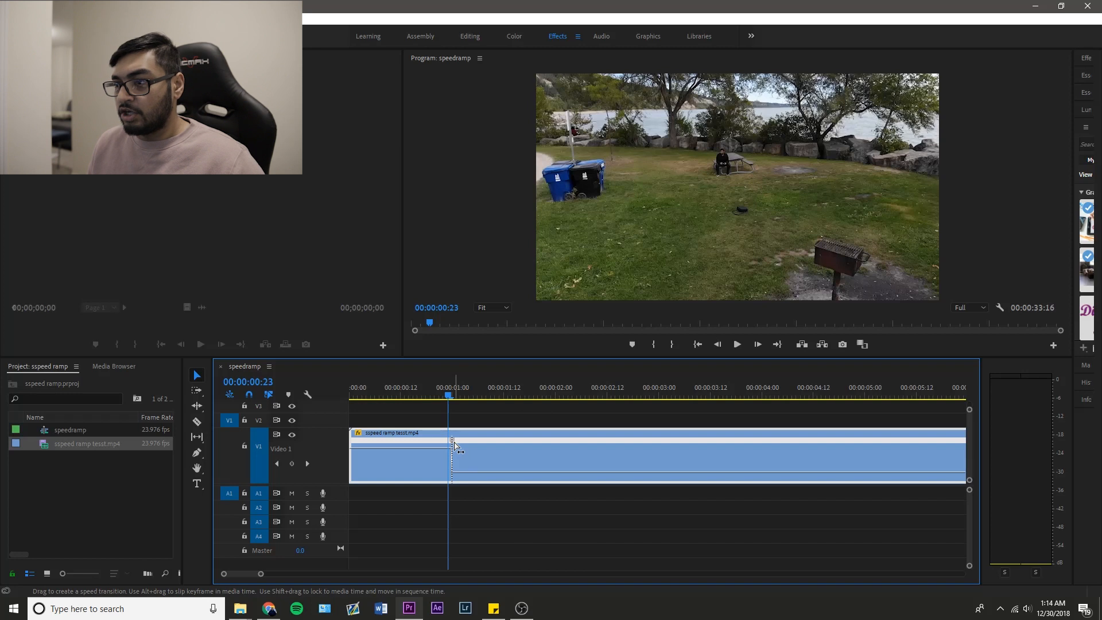
left_click_drag(259, 575, 247, 574)
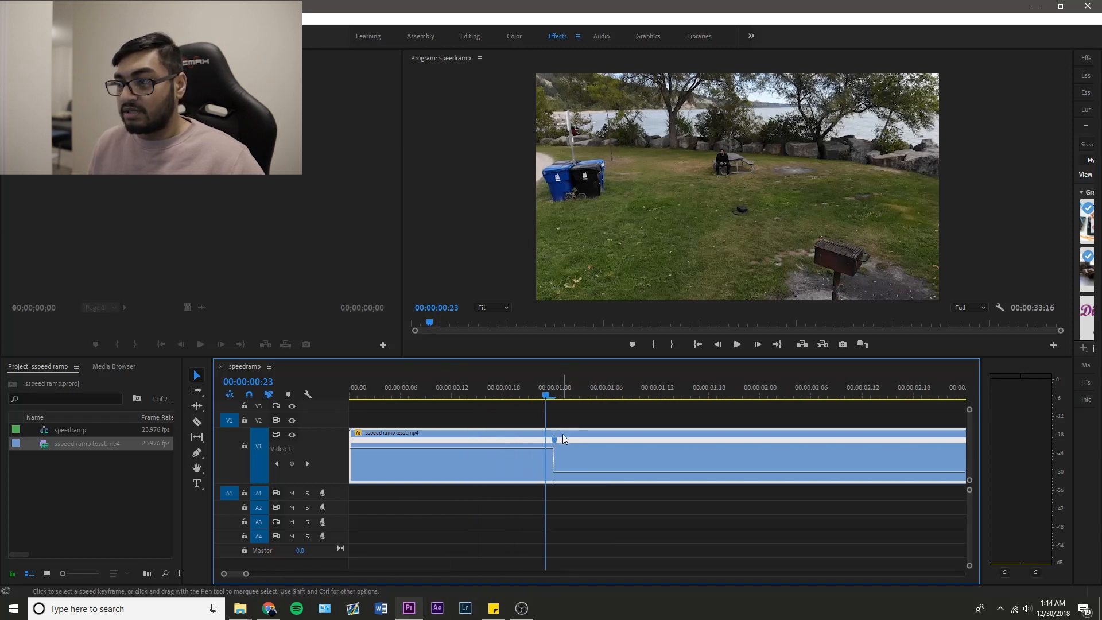
left_click_drag(554, 439, 589, 443)
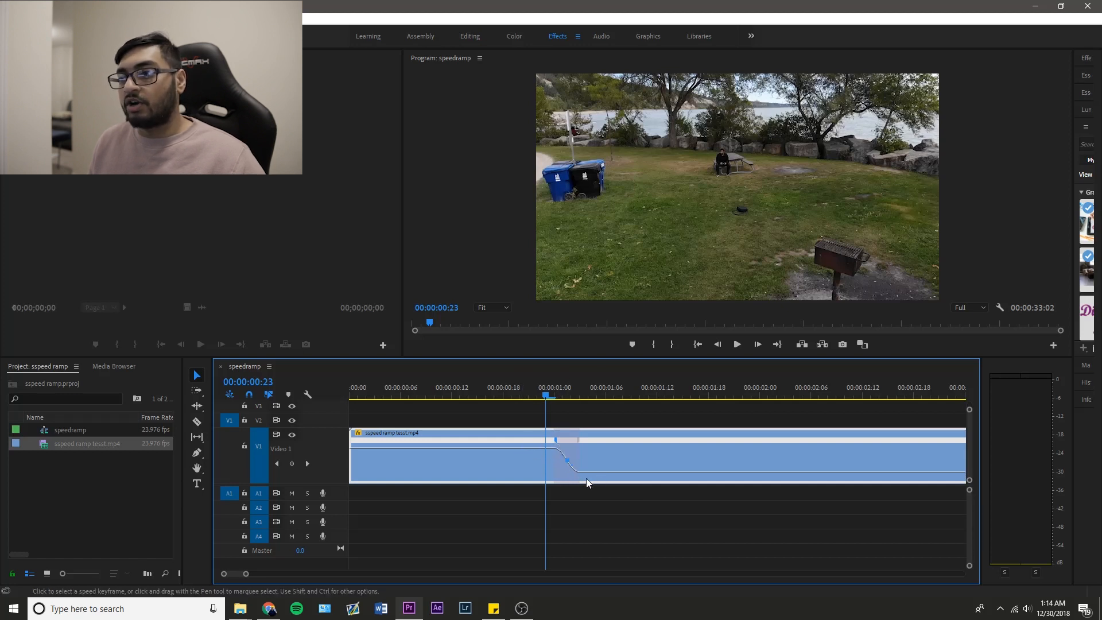
Step: Replay the sequence from the start to check the smoothed slowdown around 00:00:01:00
key("Home")
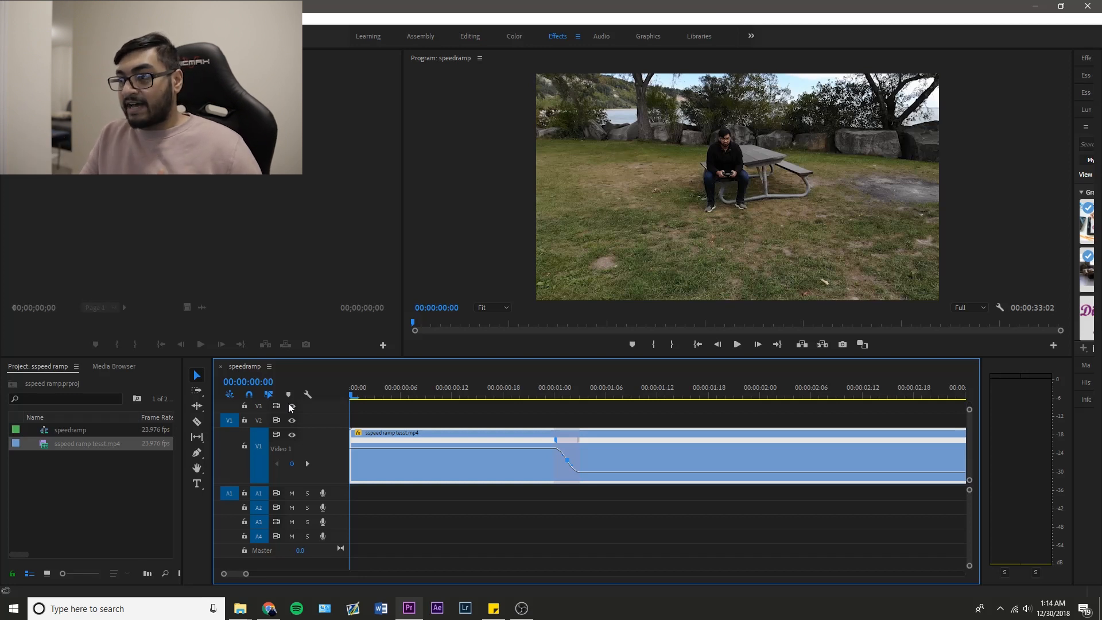
key("space")
key("space")
key("Home")
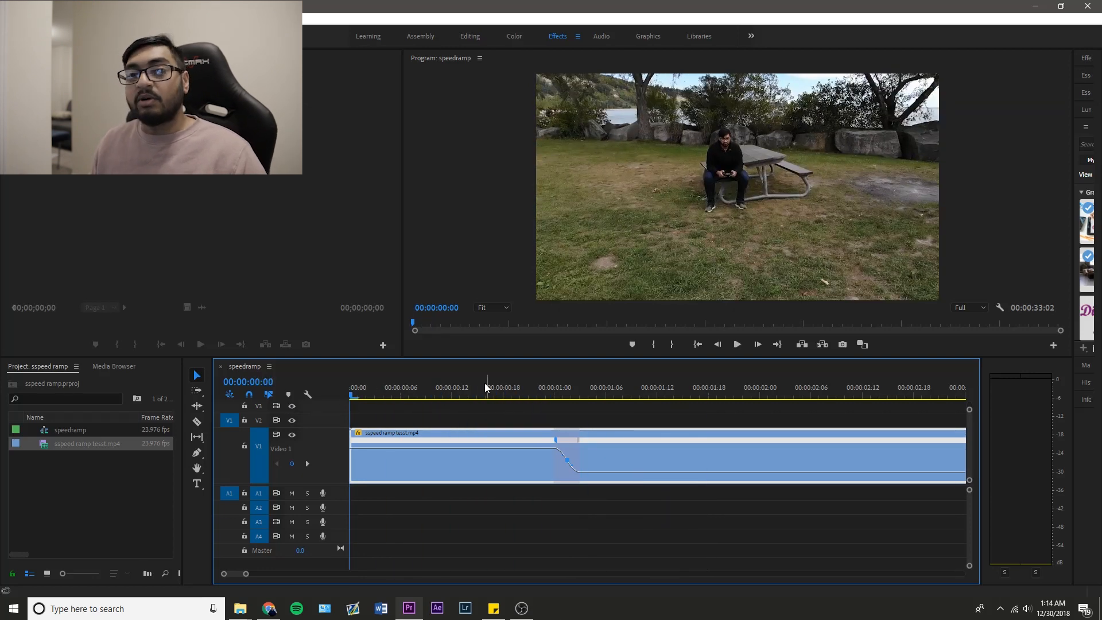
key("space")
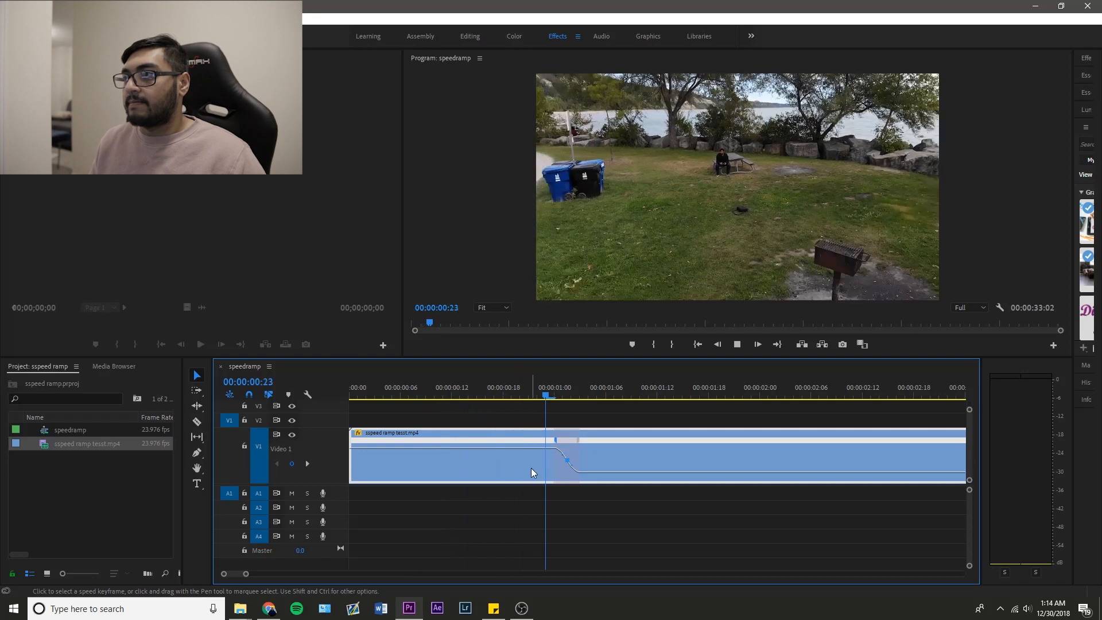
key("space")
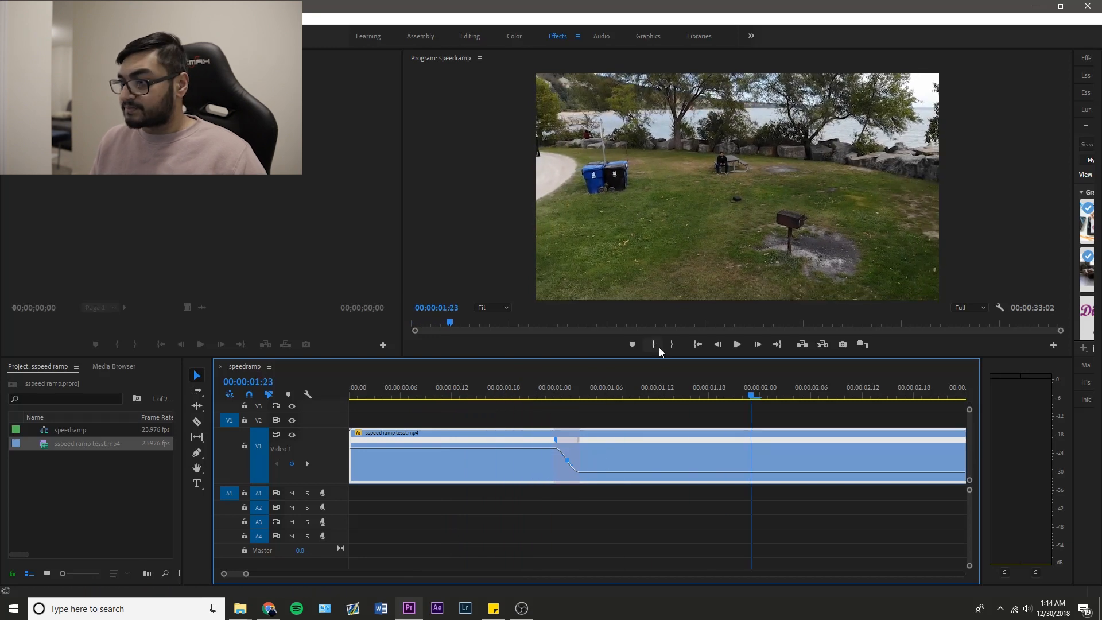
Step: Play from the start to 00:00:02:13 and add a second speed keyframe to the clip there
left_click_drag(746, 395, 343, 427)
key("space")
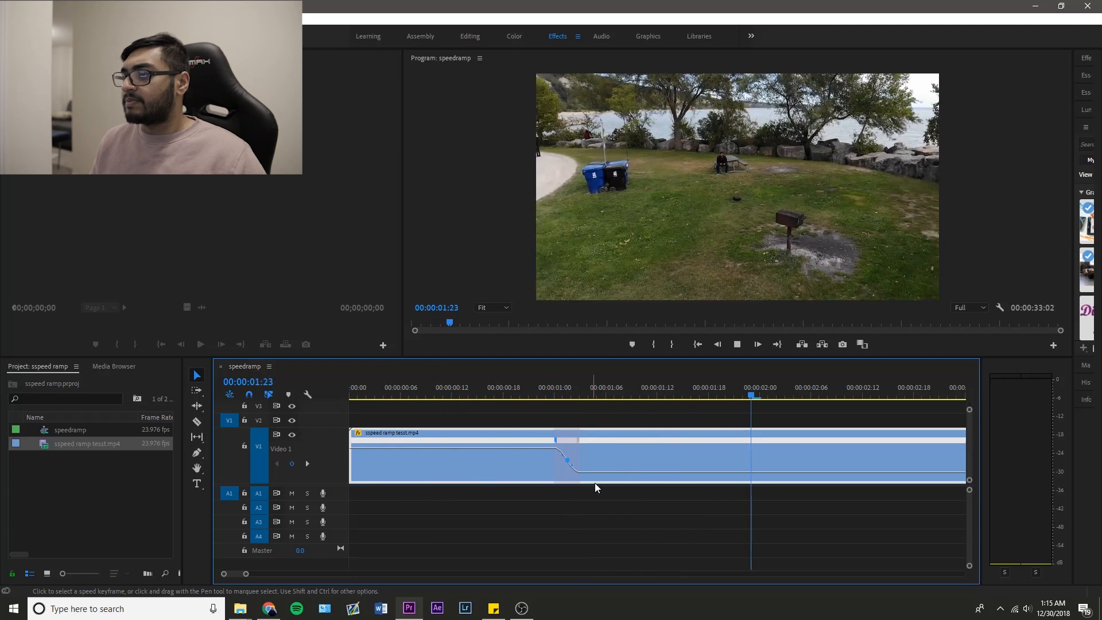
key("space")
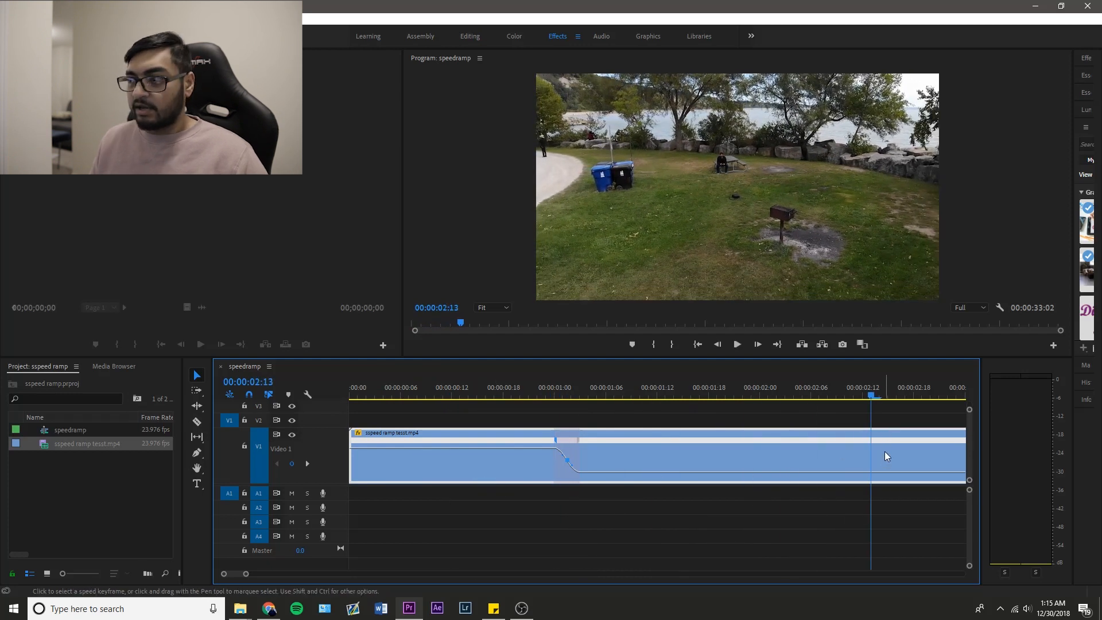
key("p")
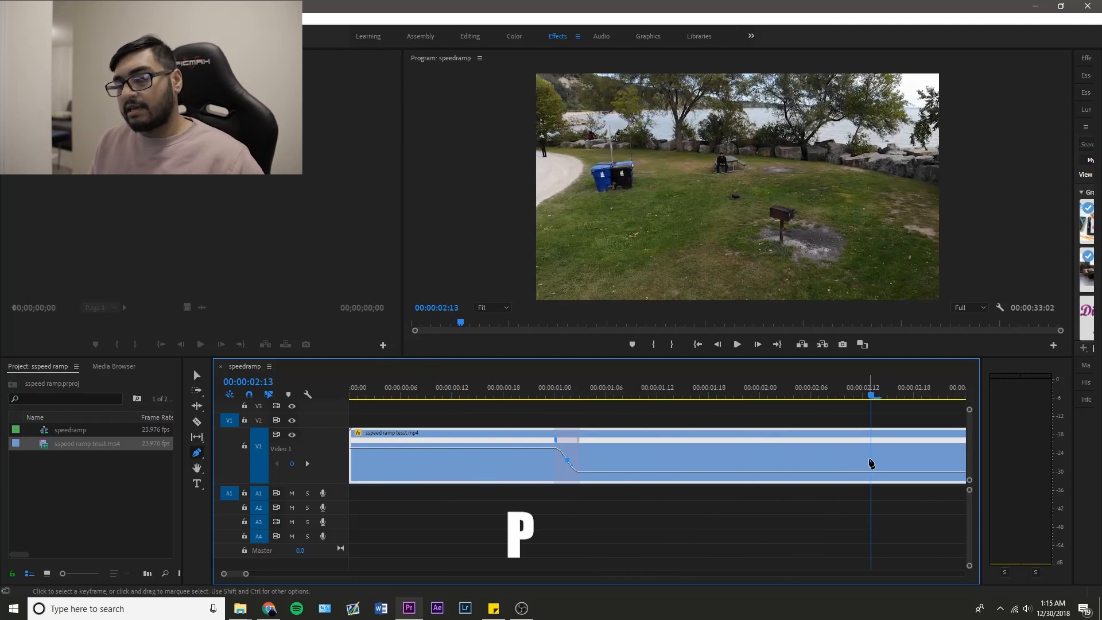
left_click(873, 475)
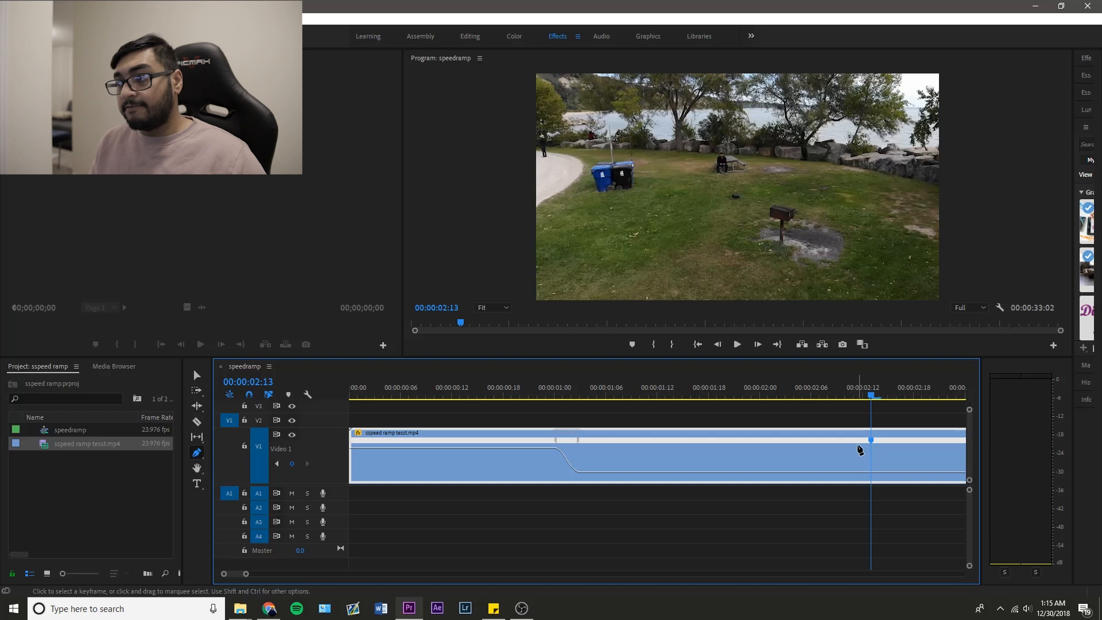
Step: Raise the speed after the 00:00:02:13 keyframe to the opening section's level, and split that keyframe into a transition about three frames long
key("v")
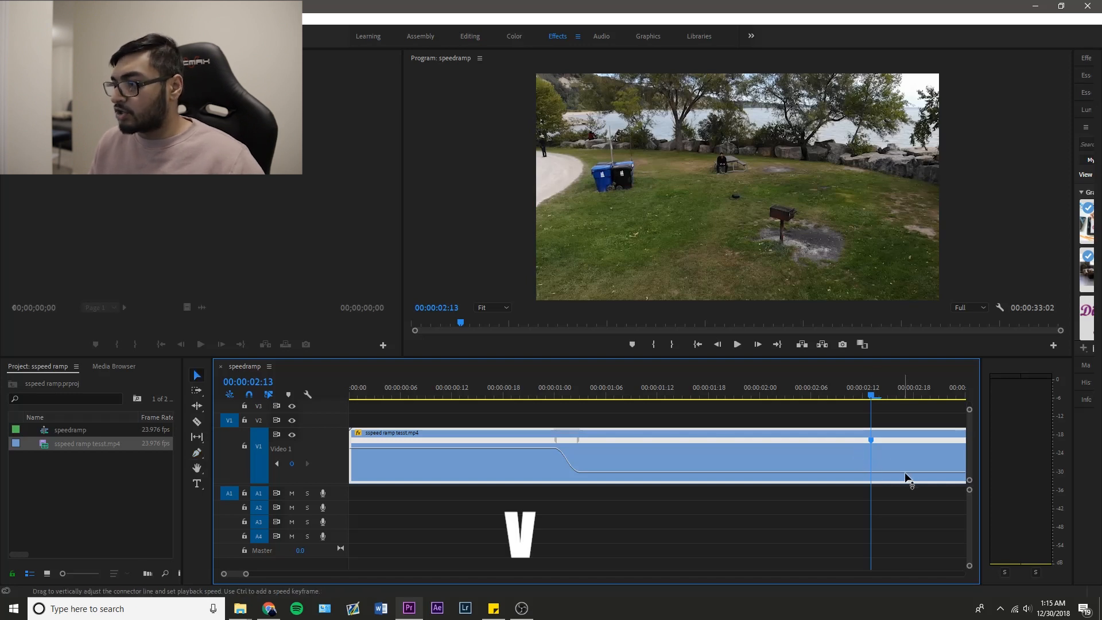
left_click_drag(916, 478, 930, 6)
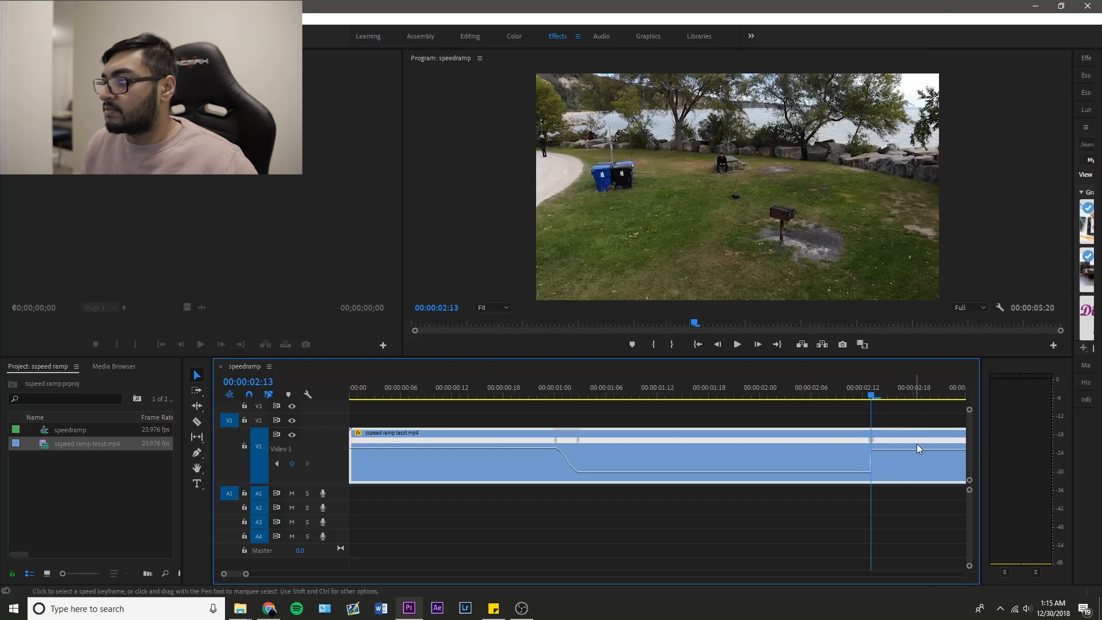
mouse_move(921, 455)
left_mouse_down()
mouse_move(874, 453)
mouse_move(899, 451)
left_mouse_up()
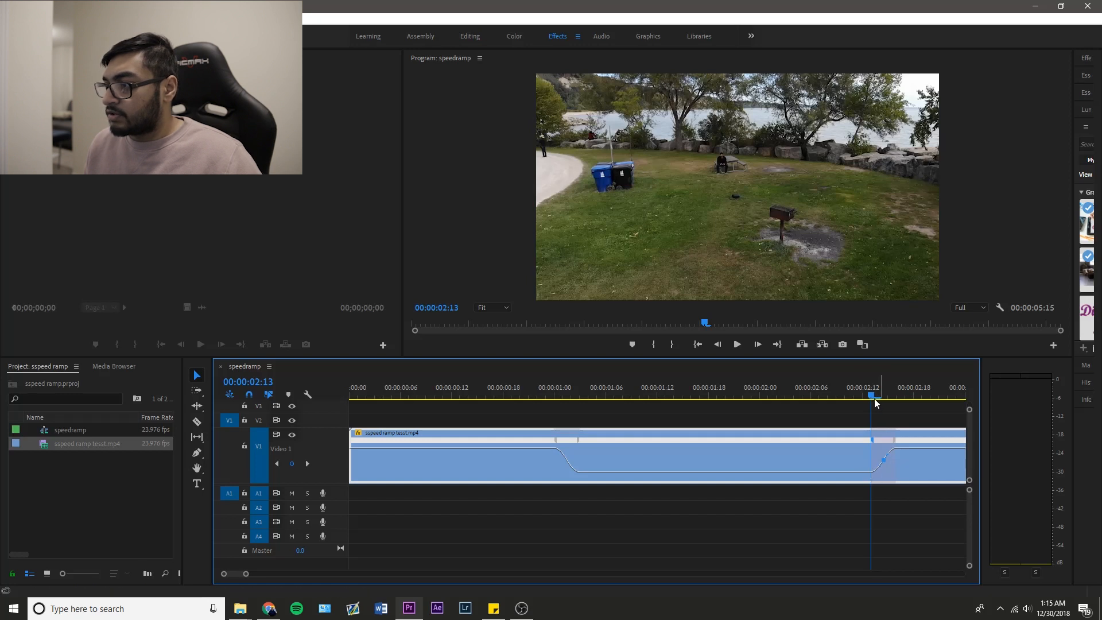
Step: Play the sequence from the start to about 00:00:05:01 to review the complete fast-slow-fast speed ramp
key("Home")
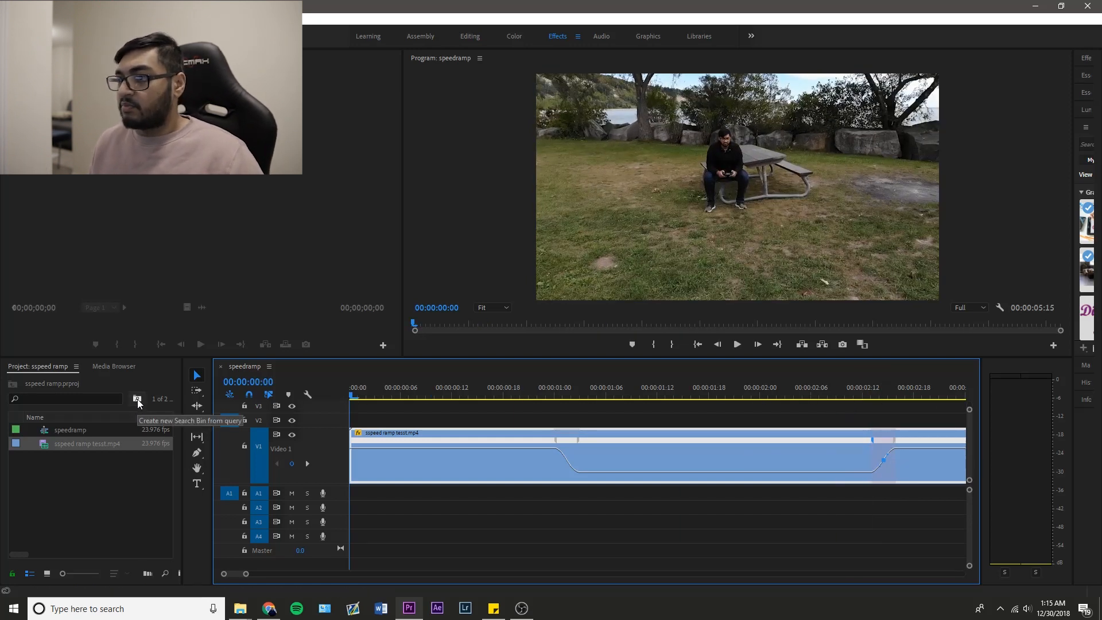
key("space")
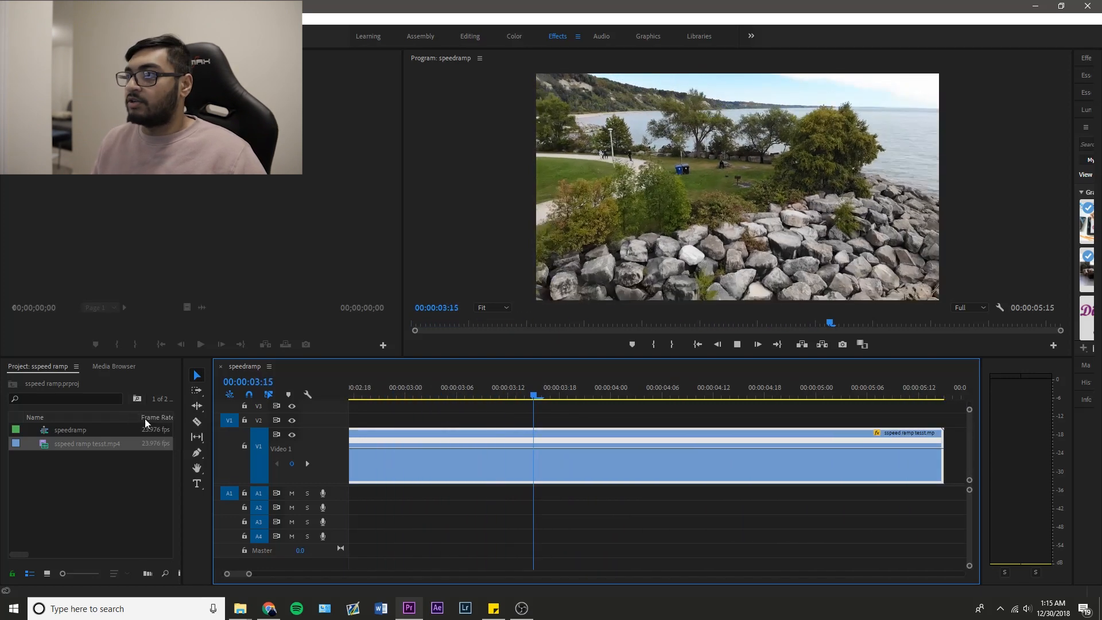
key("space")
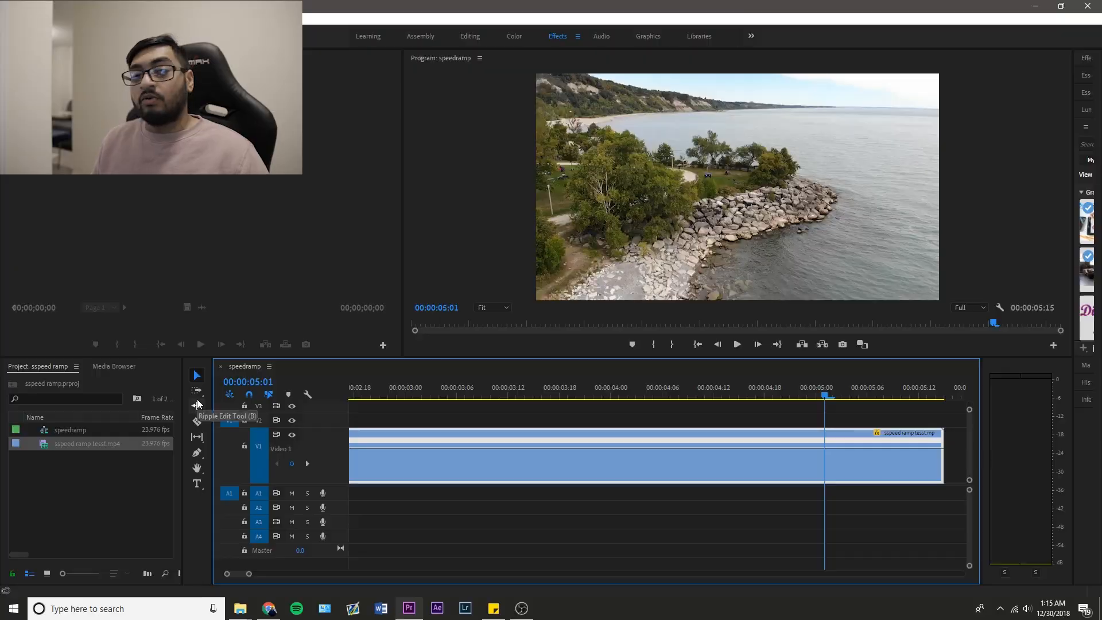